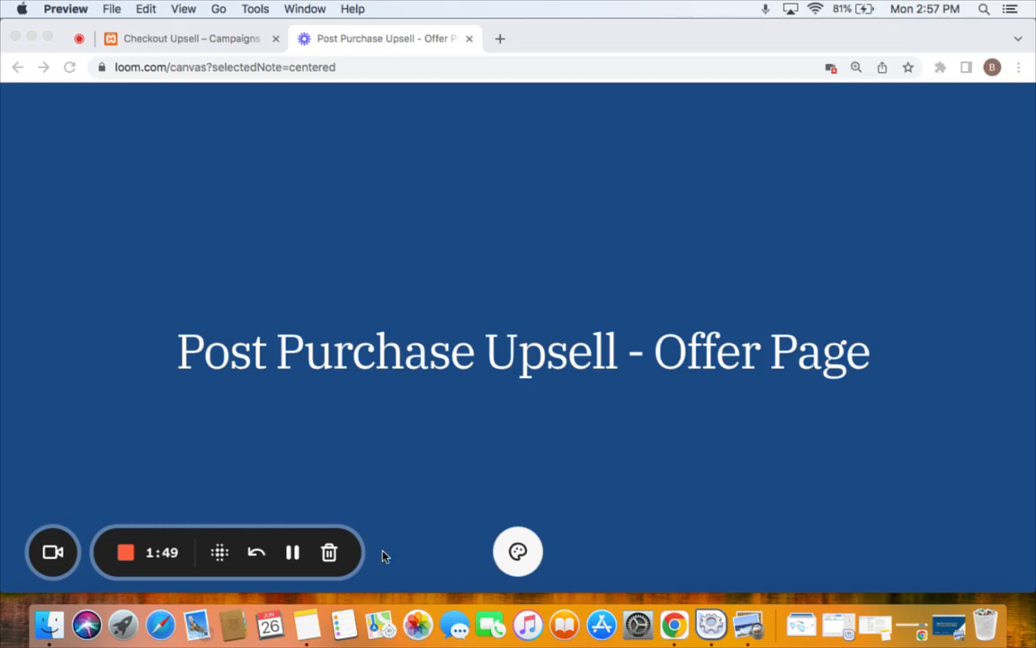
Step: Create a new campaign of the Post-purchase type in Checkout Upsell for WooCommerce
click(183, 41)
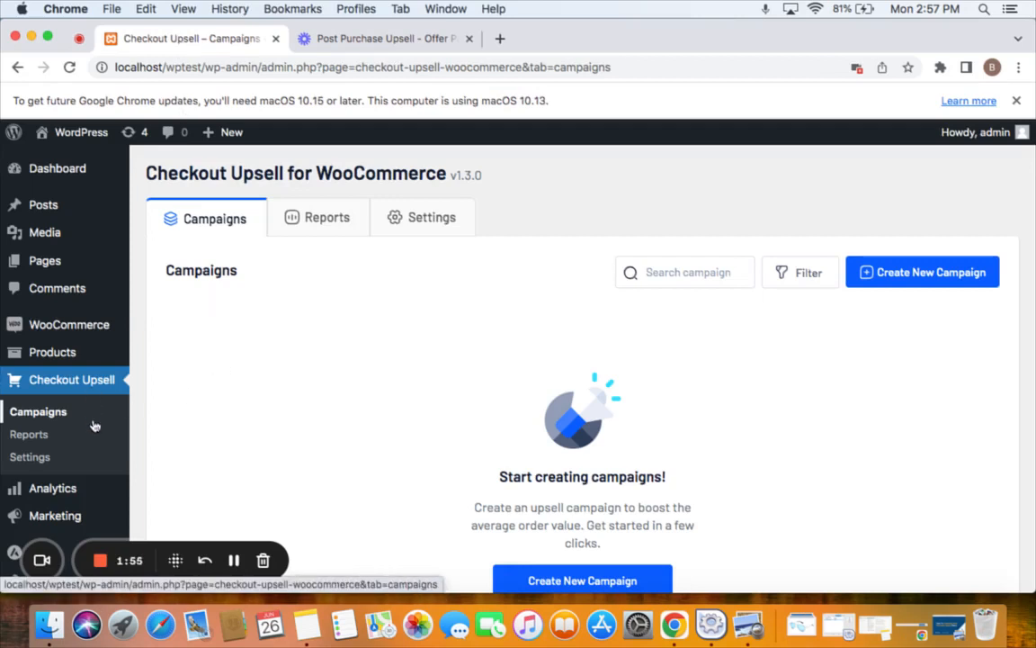
click(860, 272)
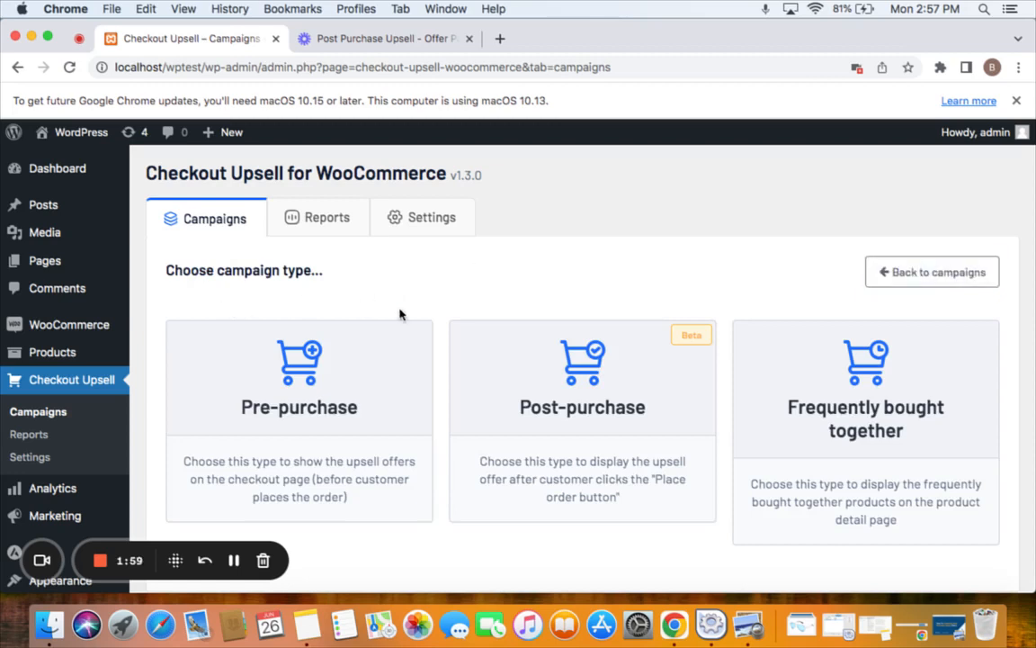
click(544, 388)
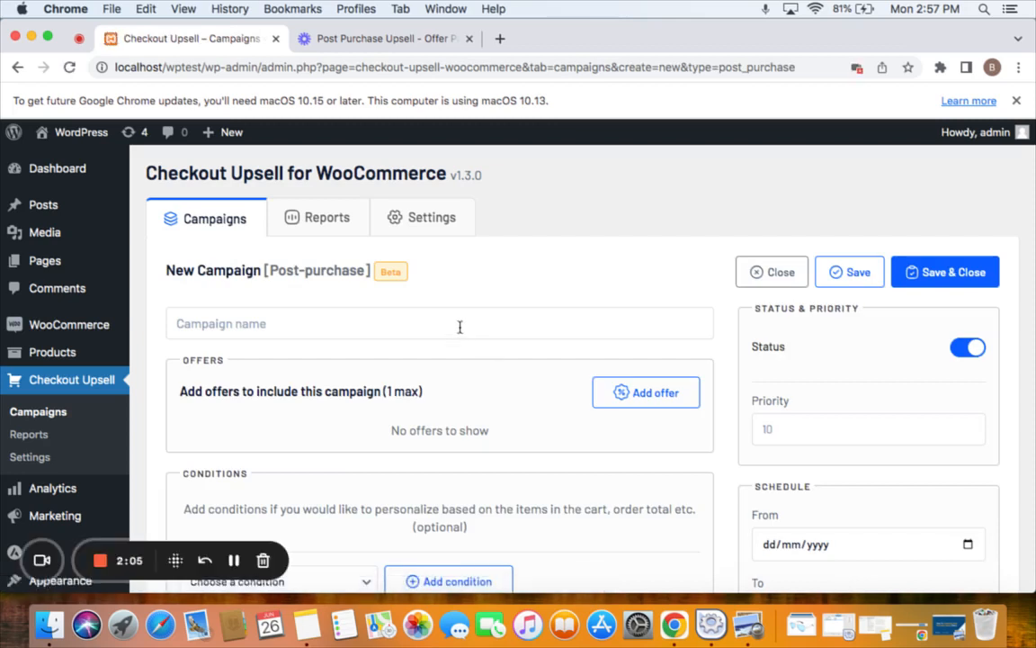
Step: Name the campaign "BlackFriday Deal"
click(459, 326)
text(B)
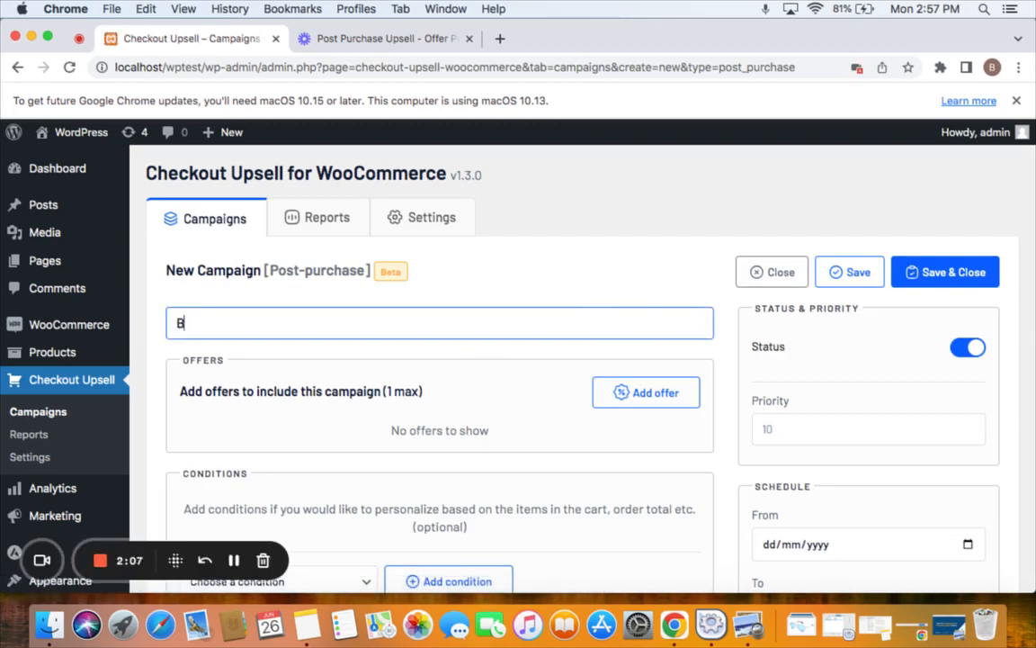
text(lackFriday Deal)
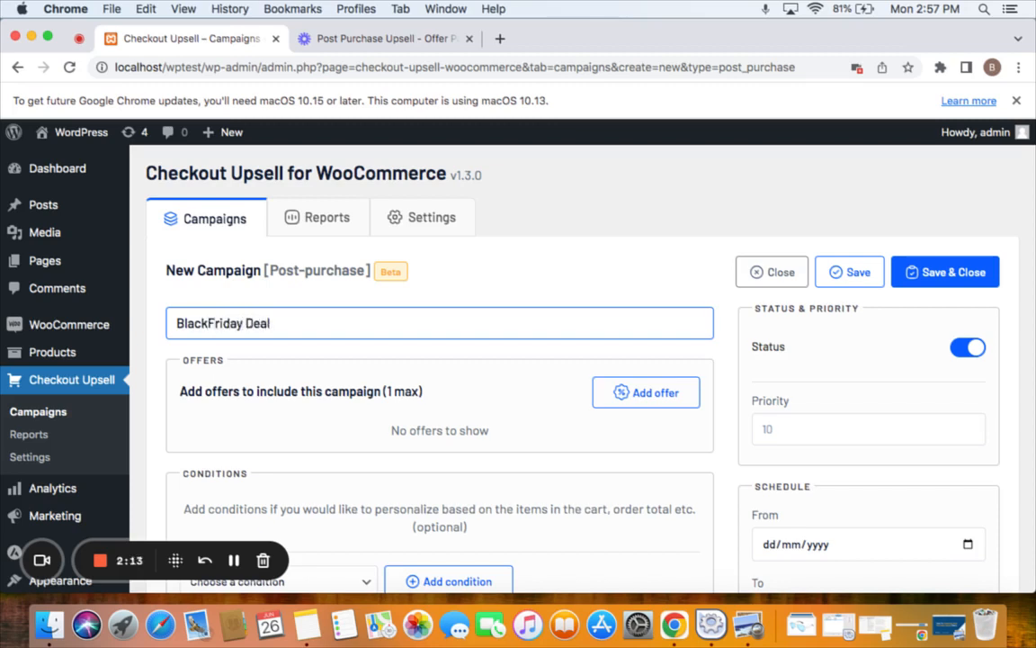
click(506, 358)
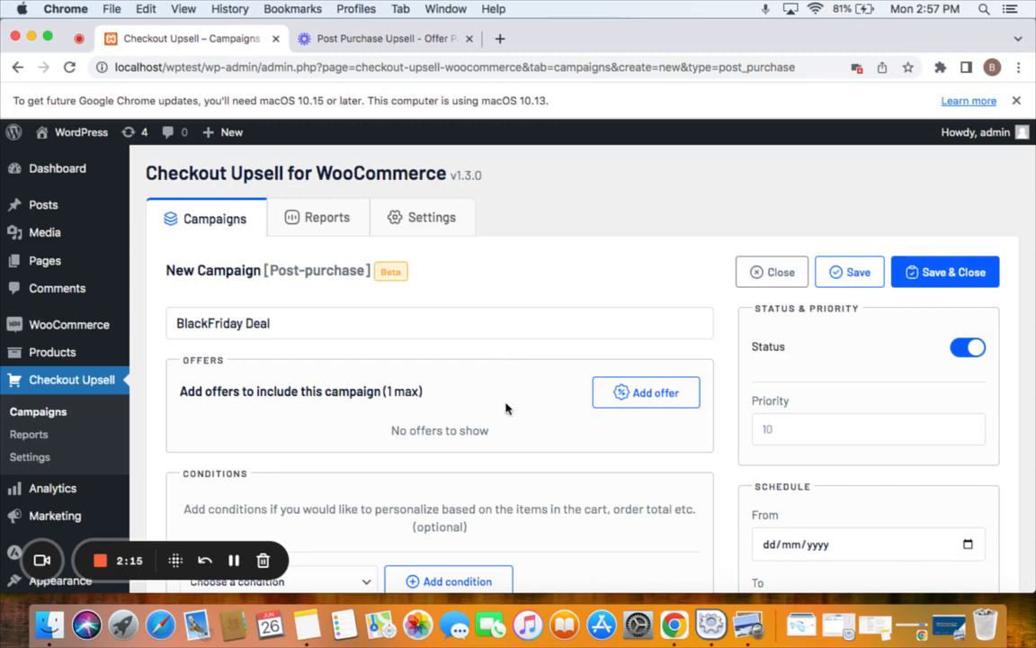
Step: Add an offer to the campaign and choose Sunglasses as the offer product
click(618, 393)
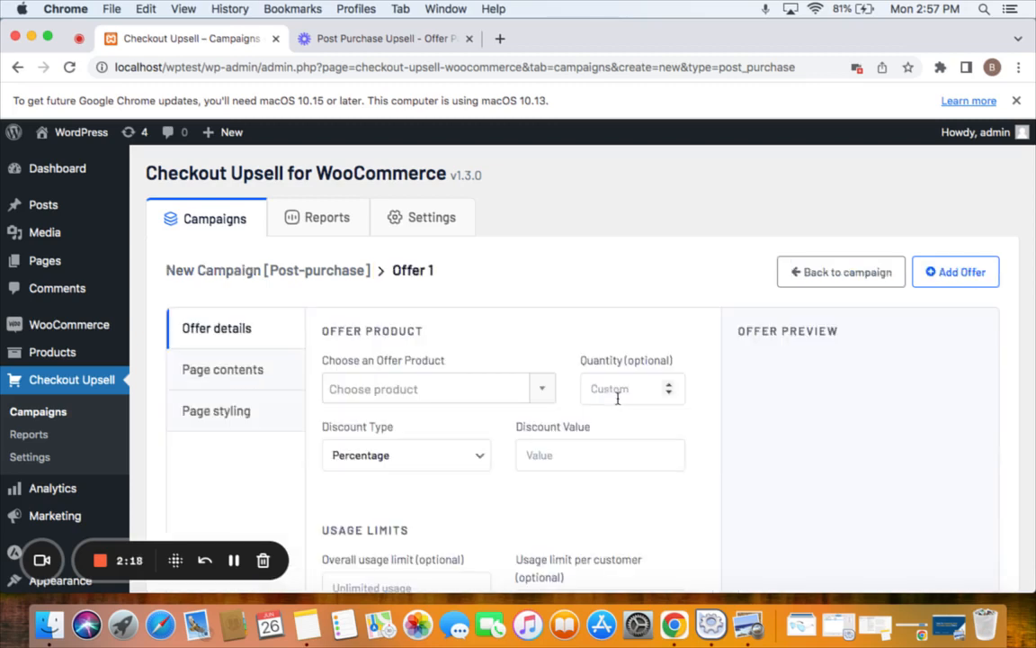
click(468, 394)
text(s)
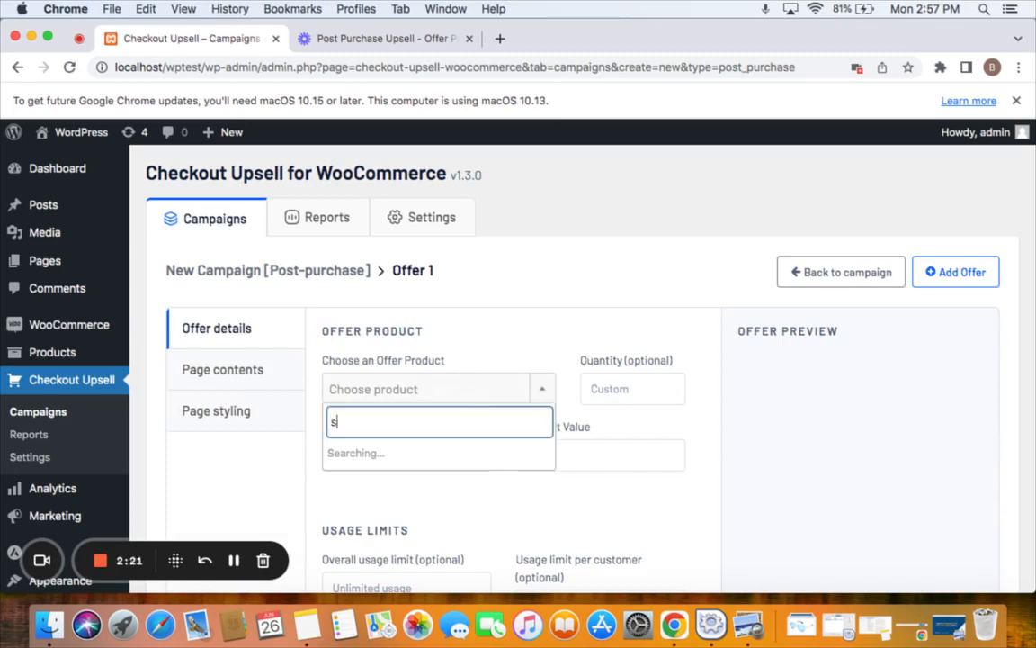
text(unglass)
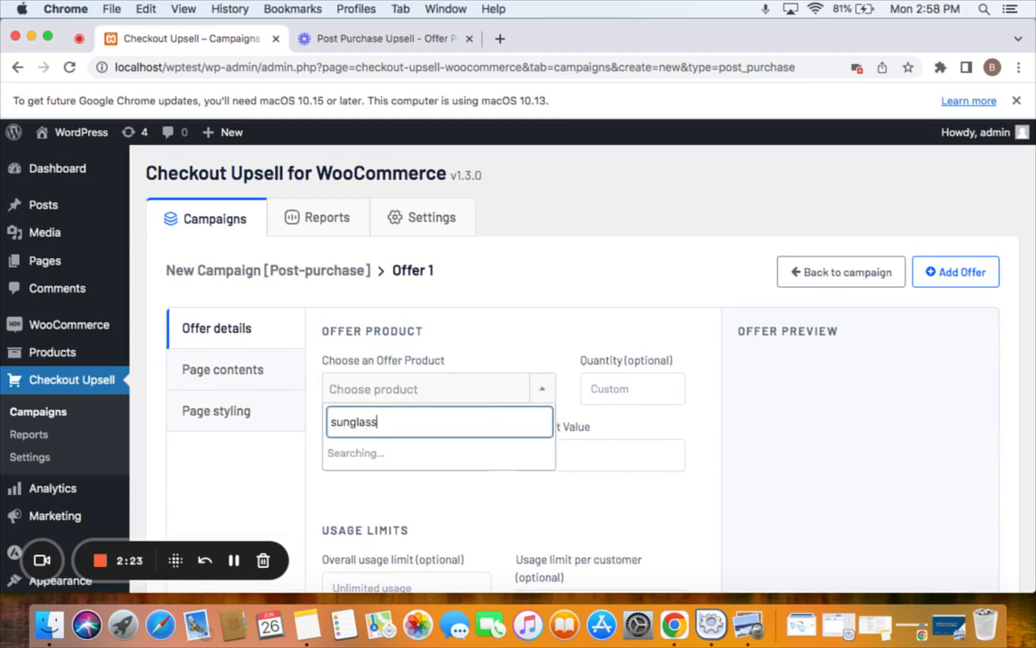
click(468, 459)
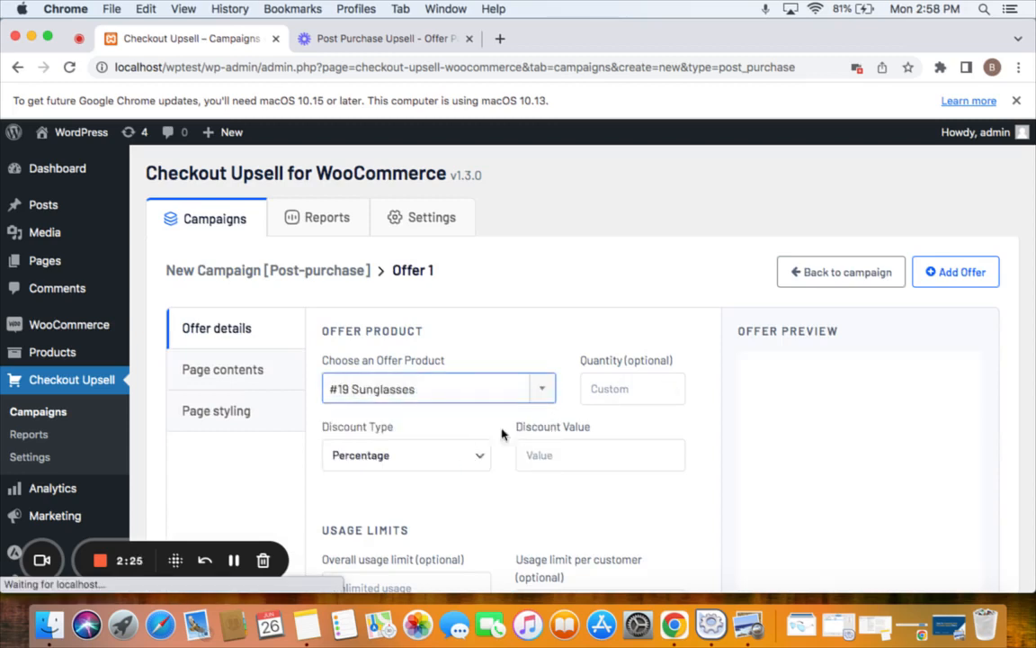
Step: Set the offer's percentage discount value to 50
click(566, 457)
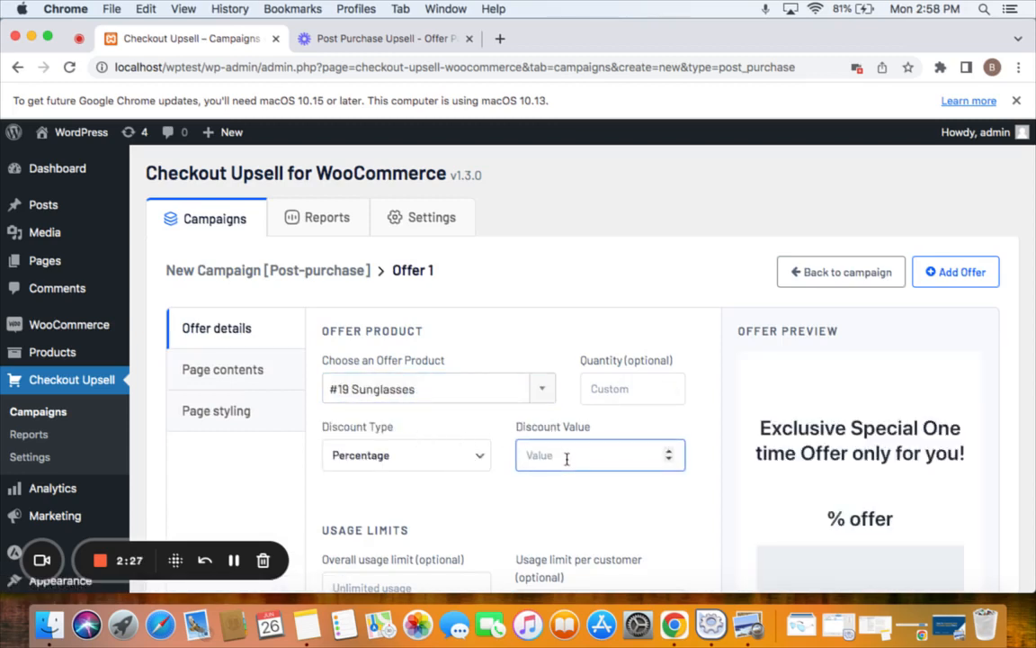
text(50)
click(565, 514)
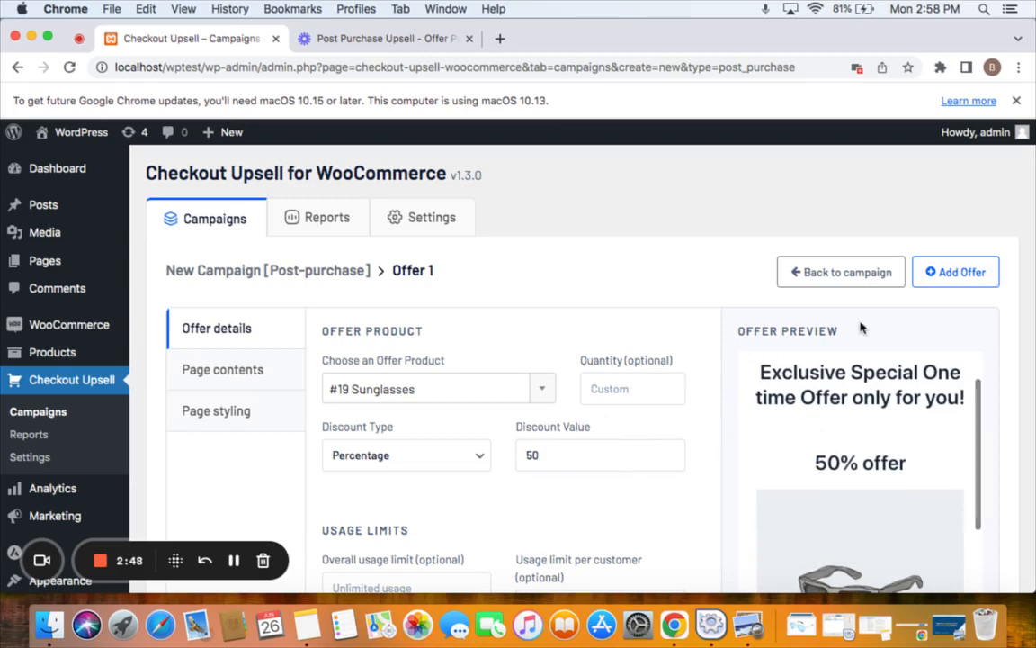
Step: Review the offer preview from the headline through the product image, offer price, order button and description
scroll(871, 328, down, 2)
scroll(871, 329, down, 5)
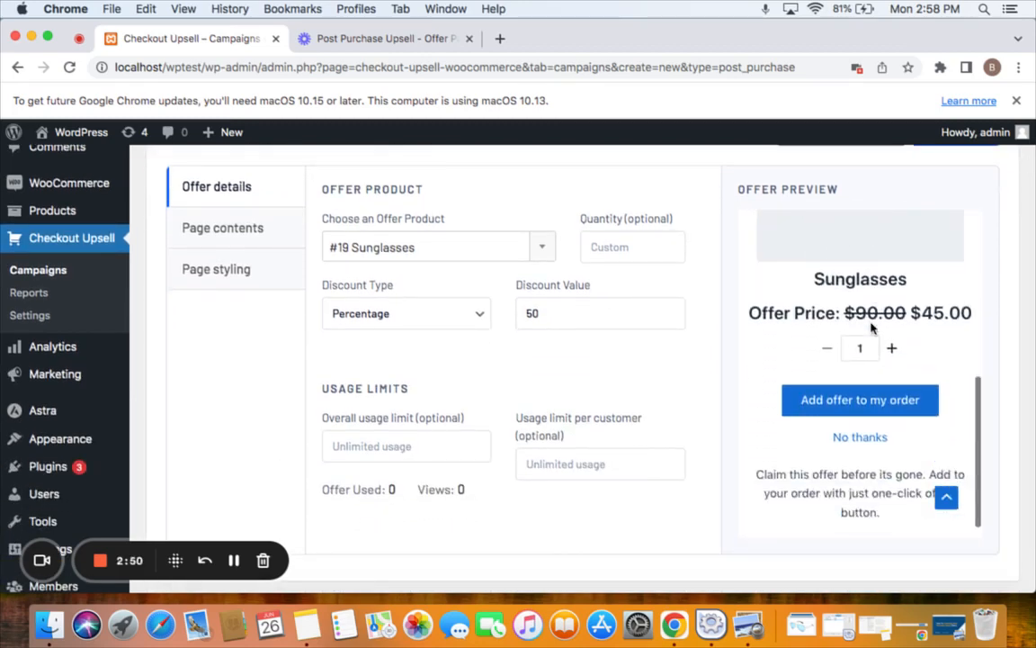
scroll(871, 329, up, 5)
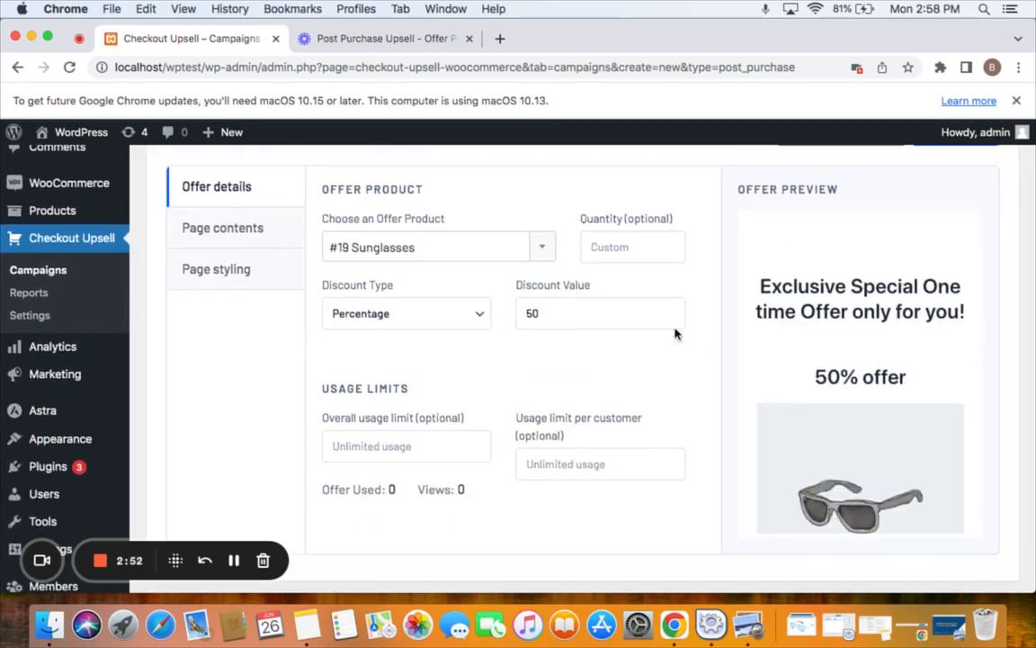
scroll(644, 339, up, 3)
scroll(644, 339, down, 1)
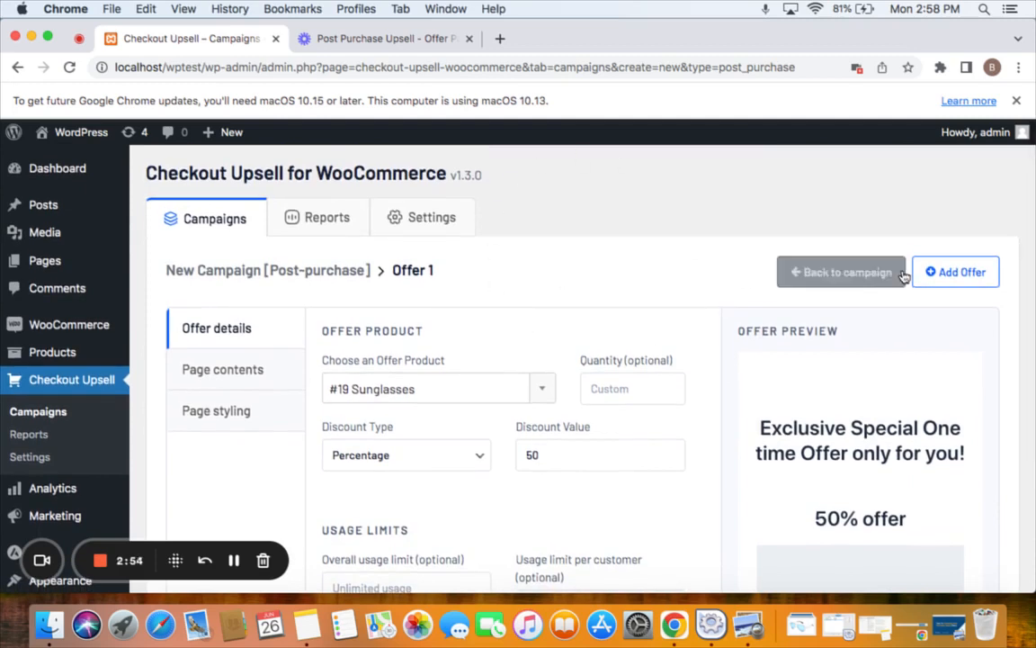
scroll(836, 386, down, 3)
scroll(838, 389, up, 3)
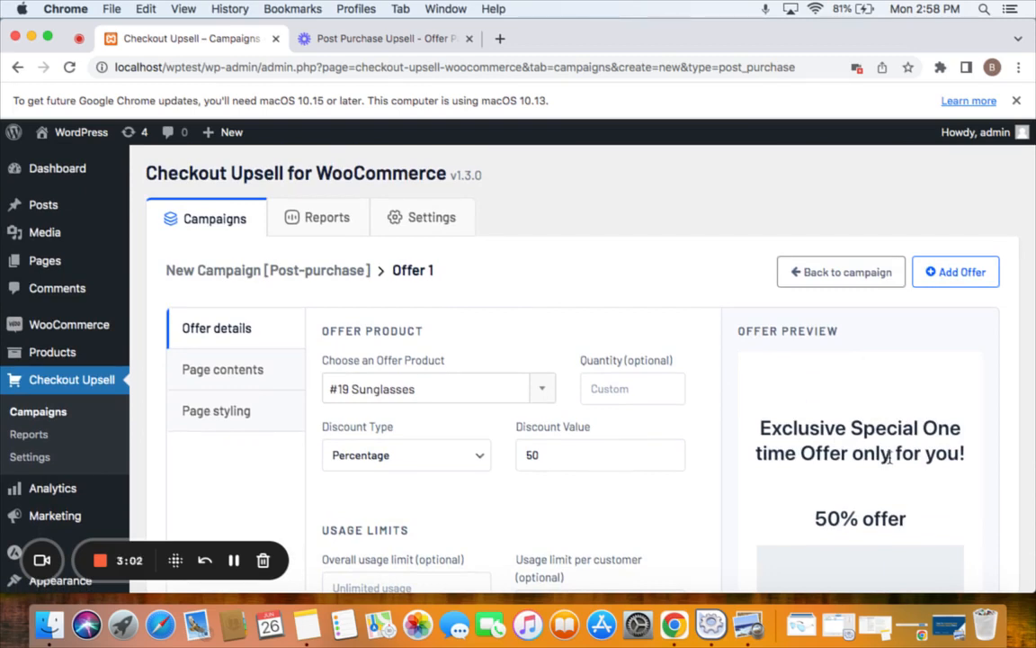
scroll(888, 459, down, 3)
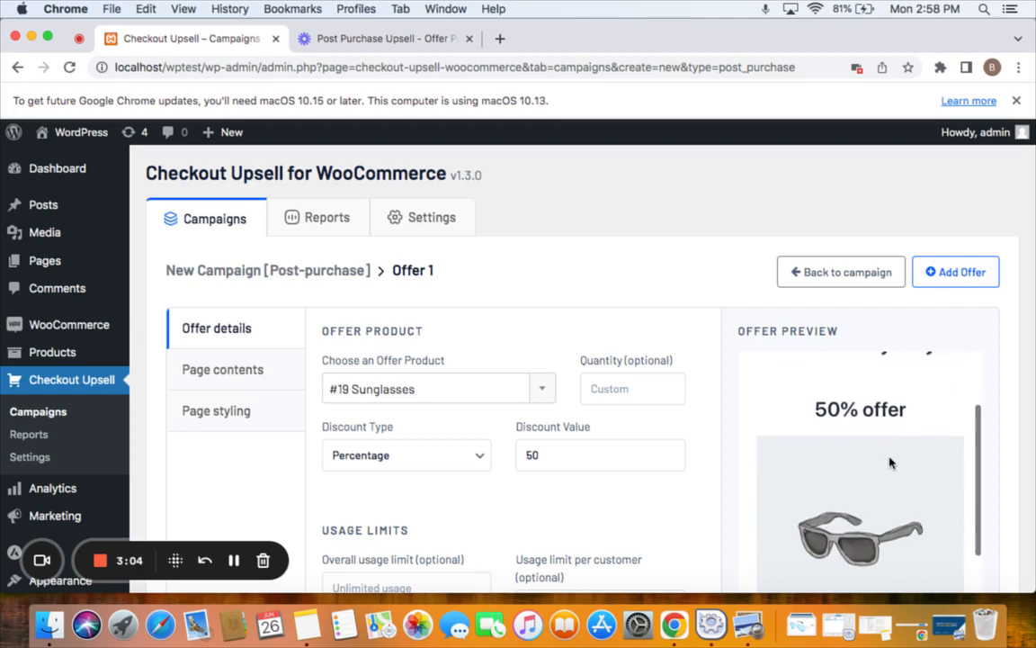
scroll(889, 462, up, 3)
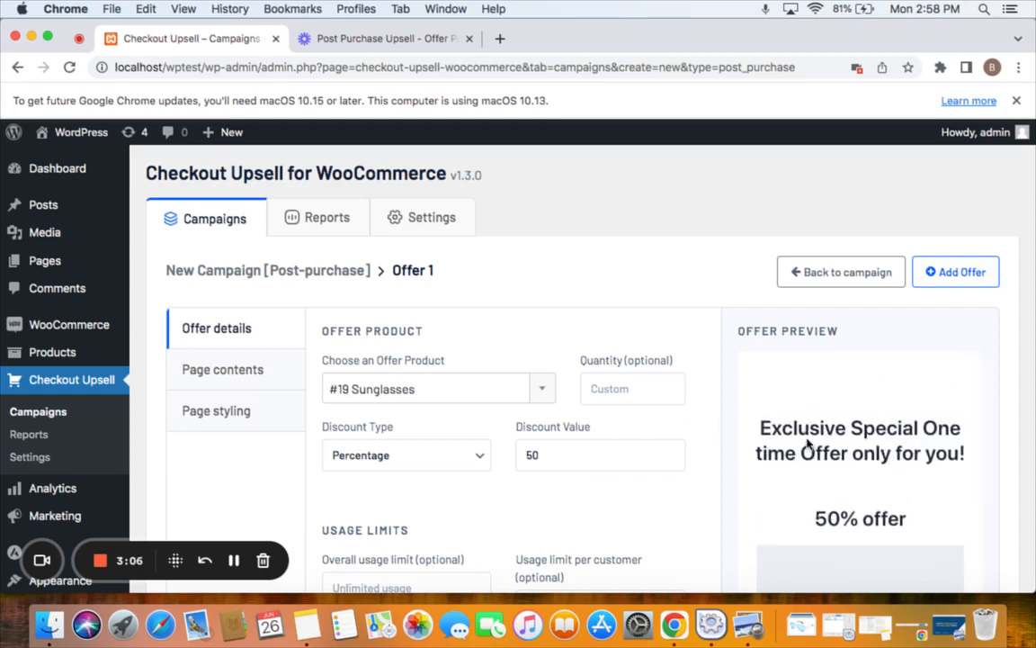
scroll(807, 443, down, 1)
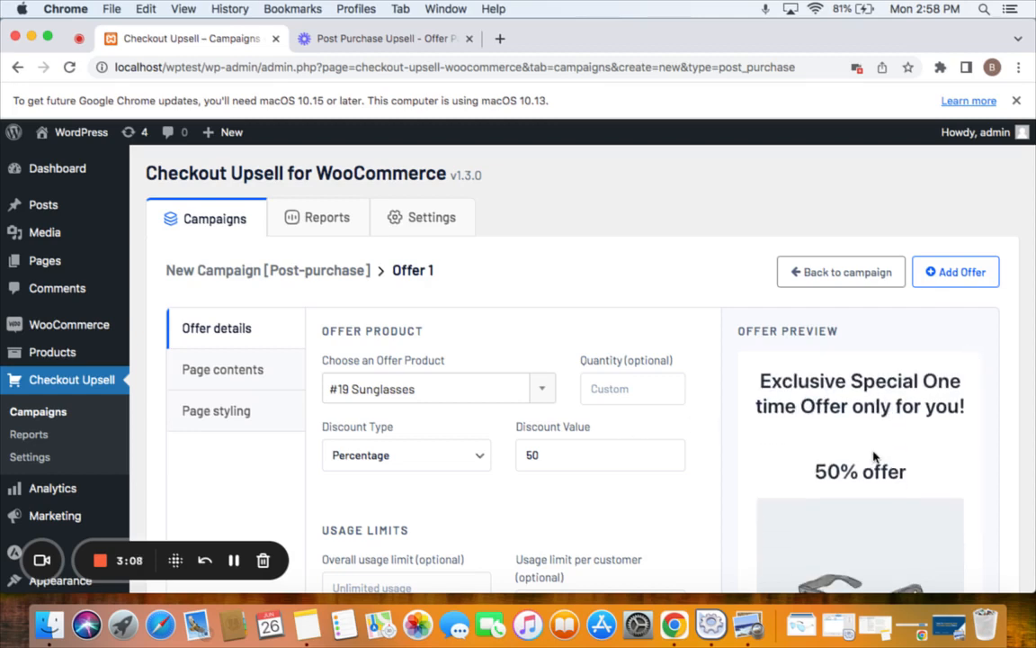
scroll(873, 457, down, 5)
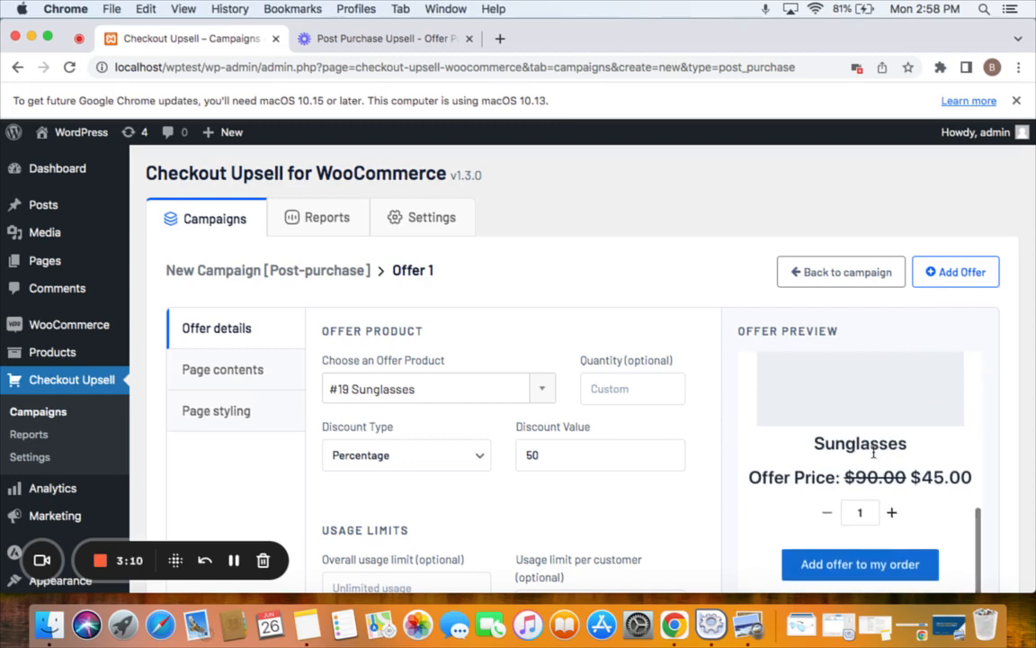
scroll(873, 453, up, 5)
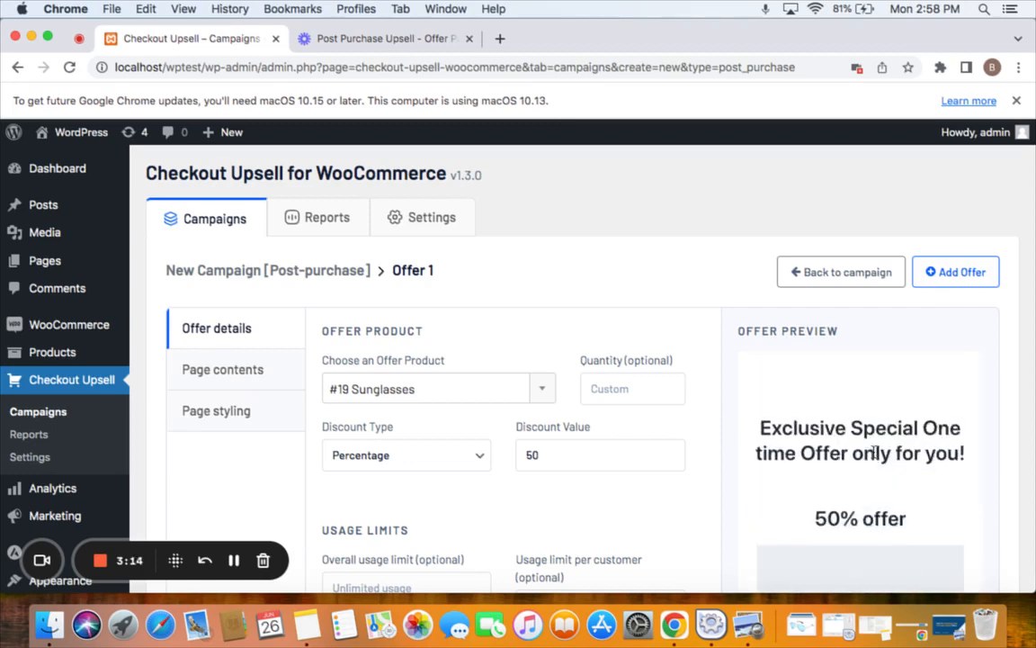
Step: Change the offer title in the page contents to "{discount} Black Friday Deal"
click(261, 387)
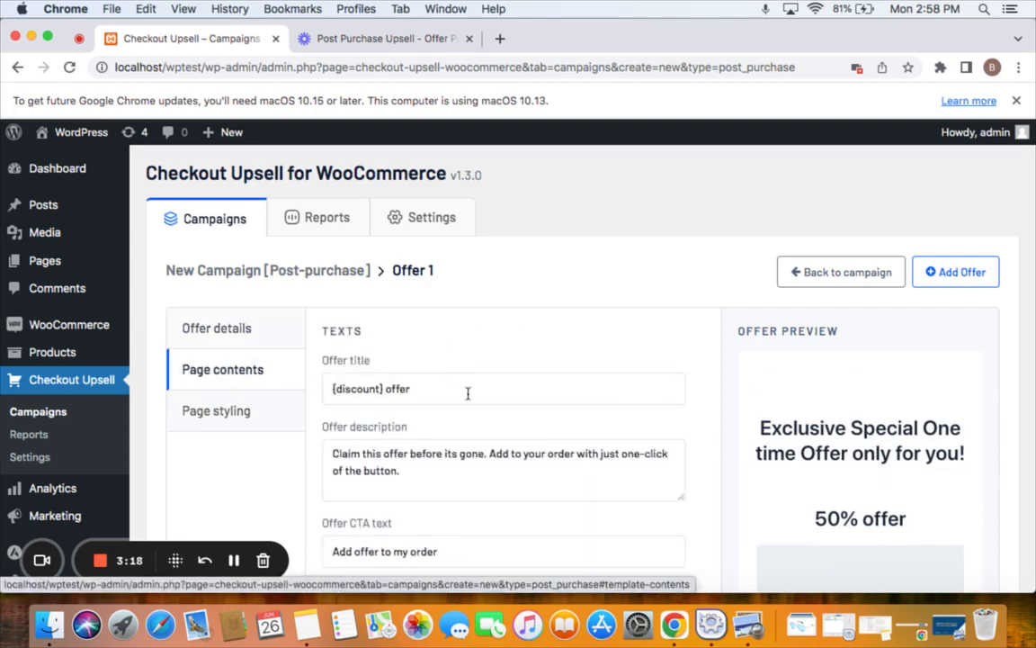
scroll(463, 360, down, 3)
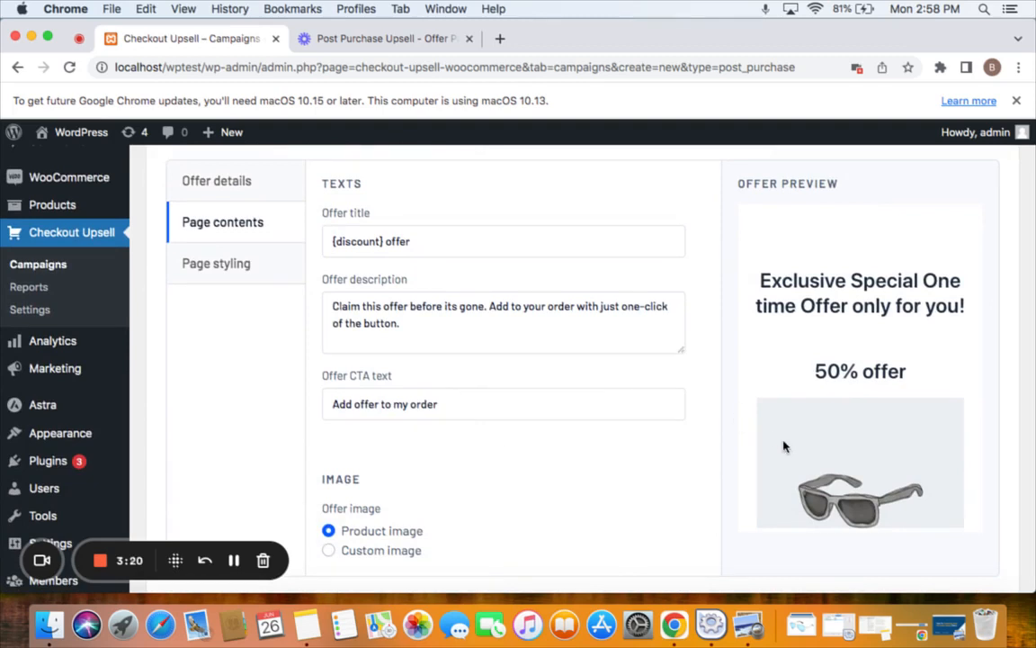
scroll(786, 446, down, 3)
scroll(785, 447, up, 3)
double_click(382, 243)
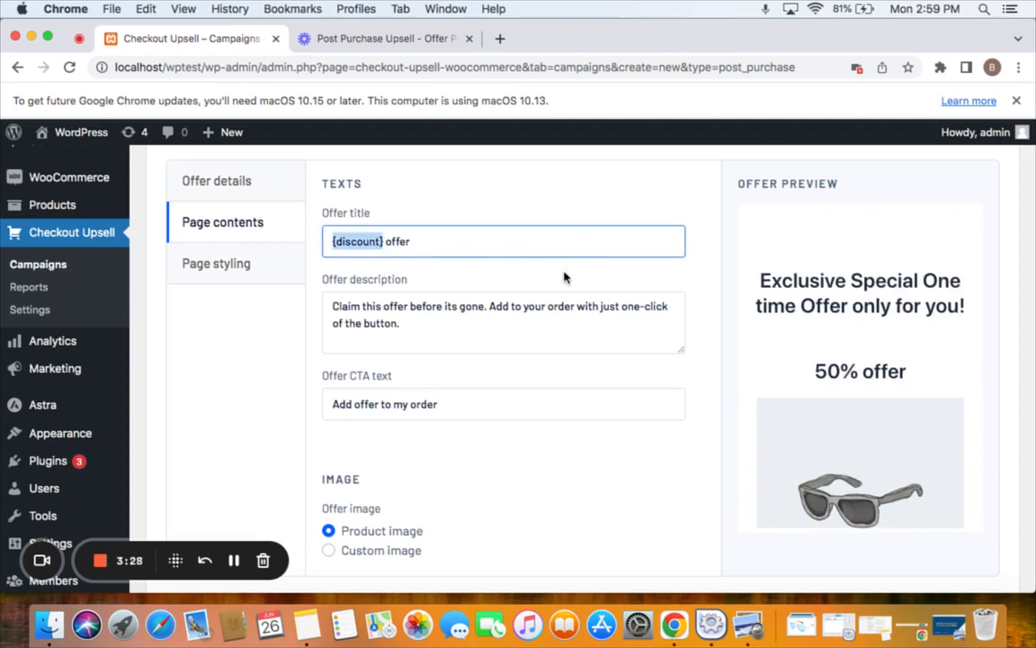
click(510, 265)
double_click(399, 241)
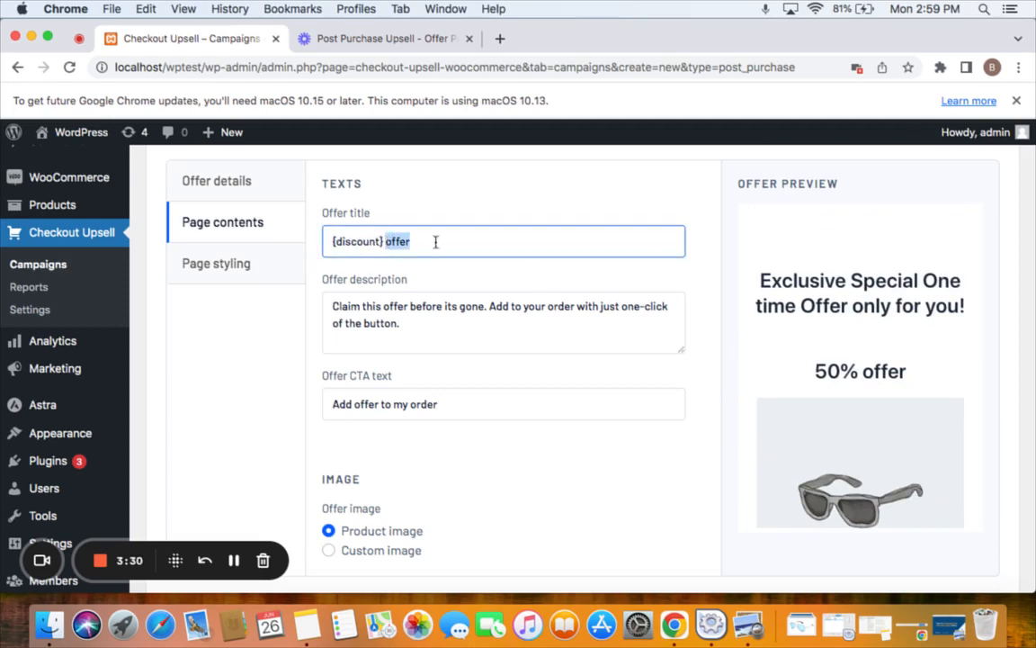
key(BackSpace)
text(B)
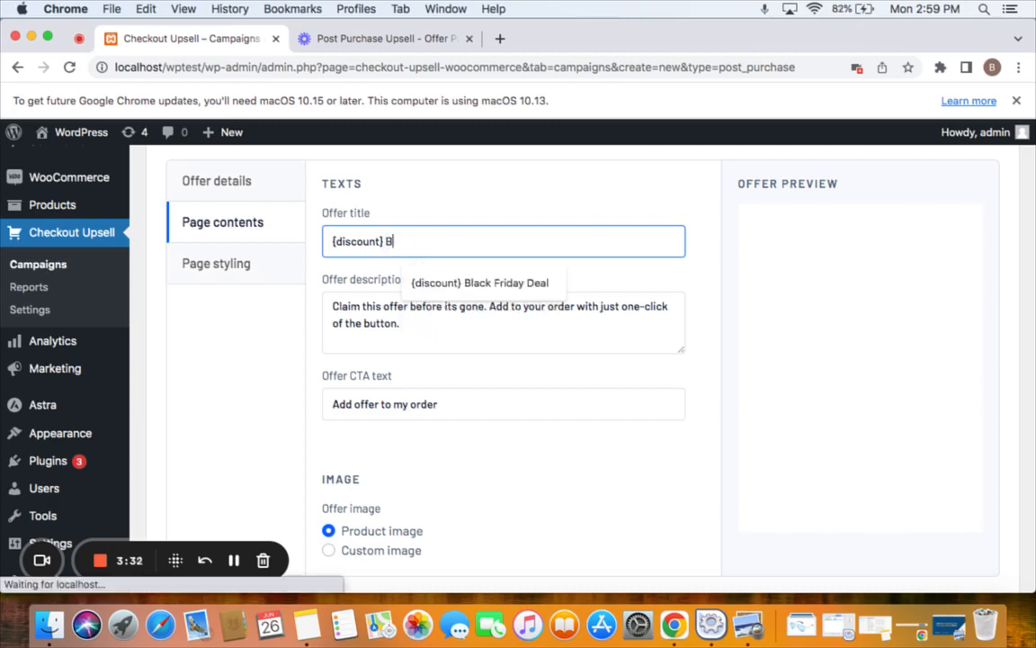
key(BackSpace)
text(Bla)
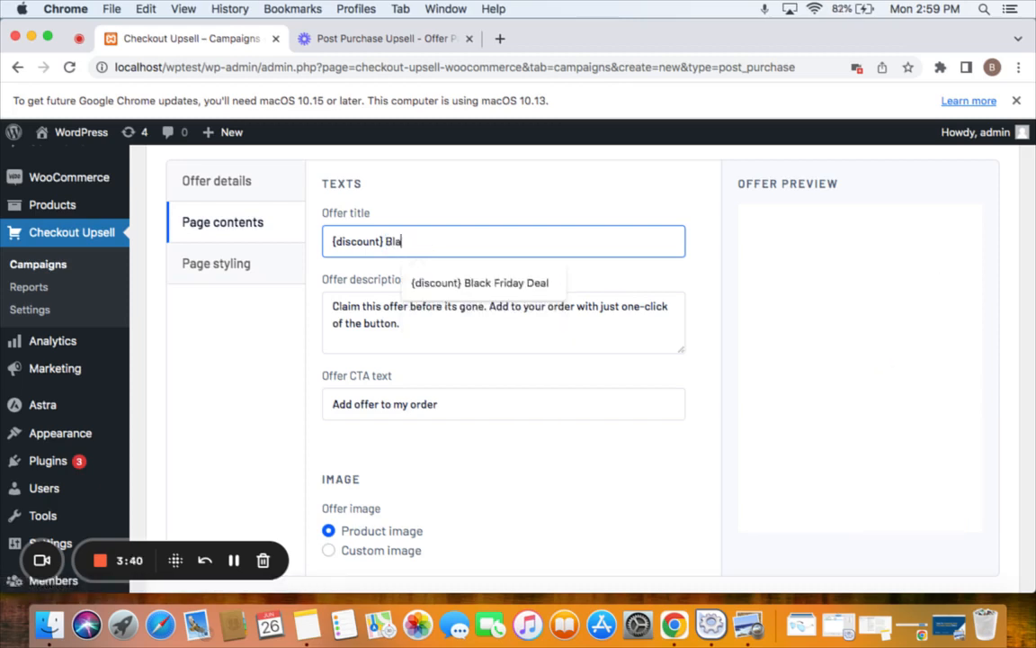
text(ck Friday Deal)
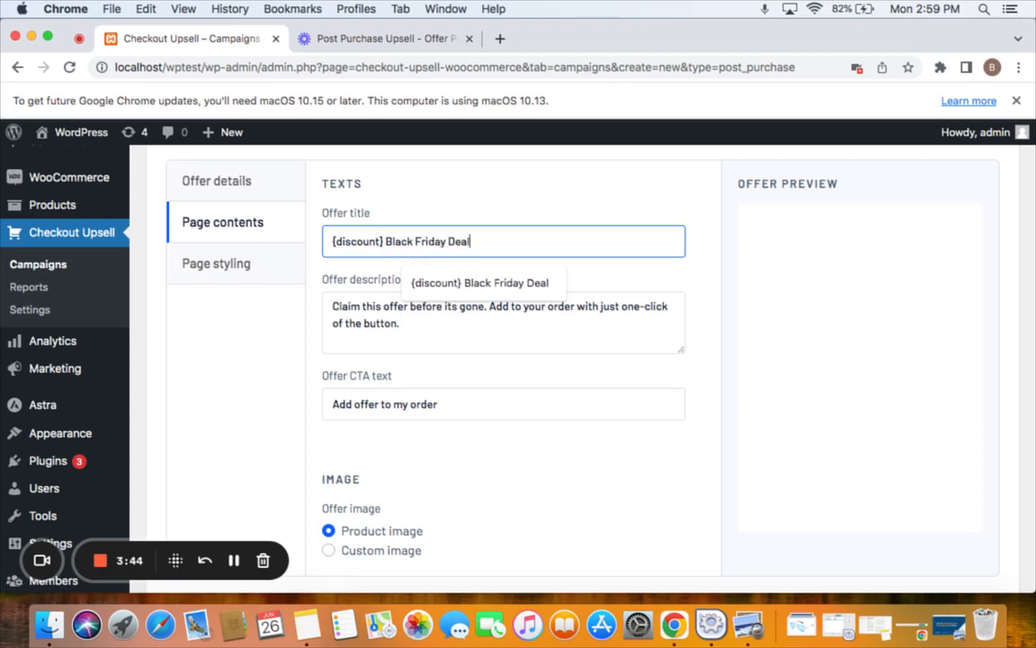
Step: Extend the offer description with the closing sentence "Don't miss it!"
click(452, 326)
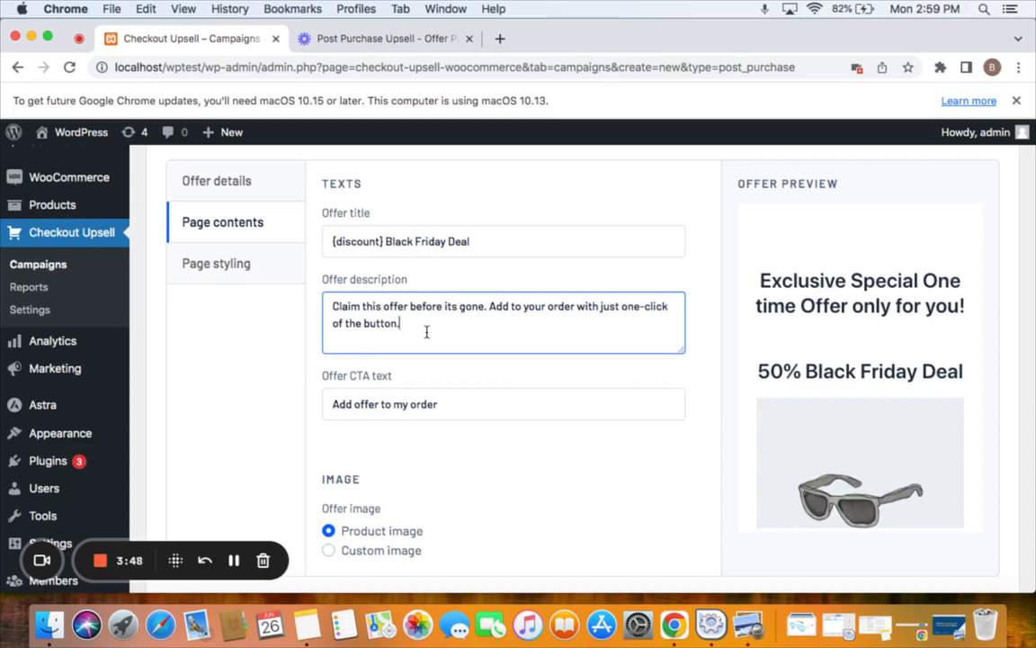
key(BackSpace)
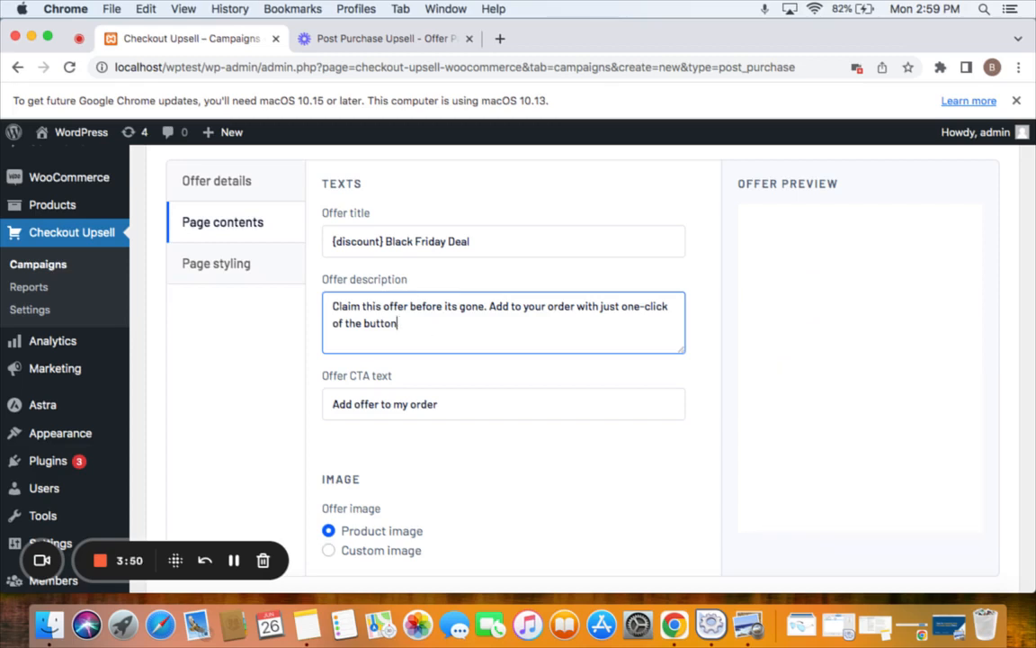
text(. Don't miss it!)
Step: Change the offer CTA text to "Add this deal to my order"
click(480, 404)
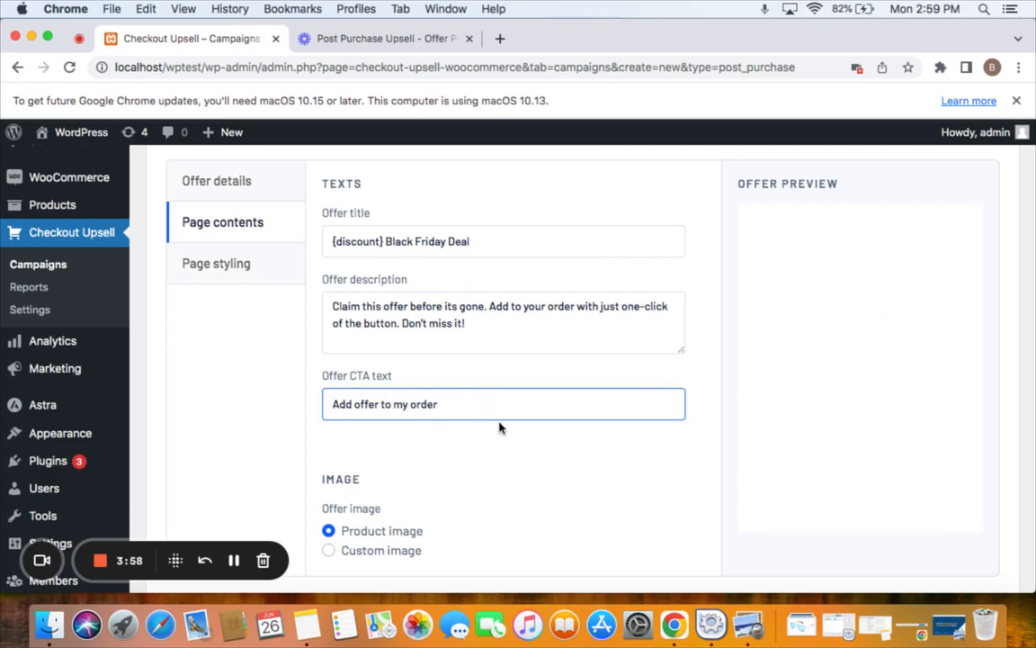
scroll(868, 454, down, 5)
scroll(873, 445, down, 2)
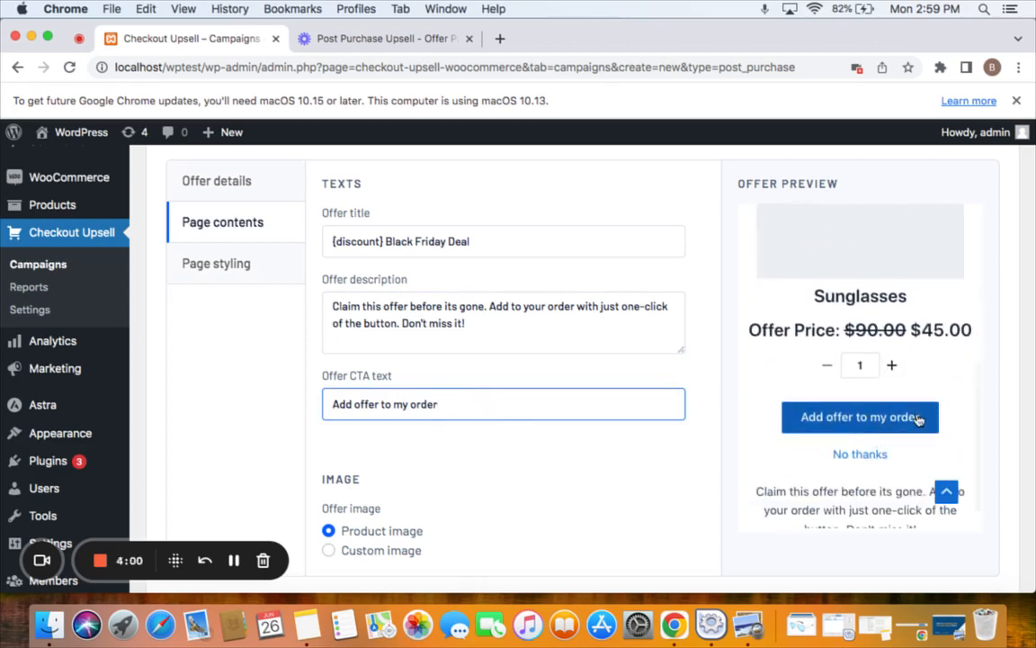
click(378, 404)
key(BackSpace)
key(BackSpace)
key(BackSpace)
key(BackSpace)
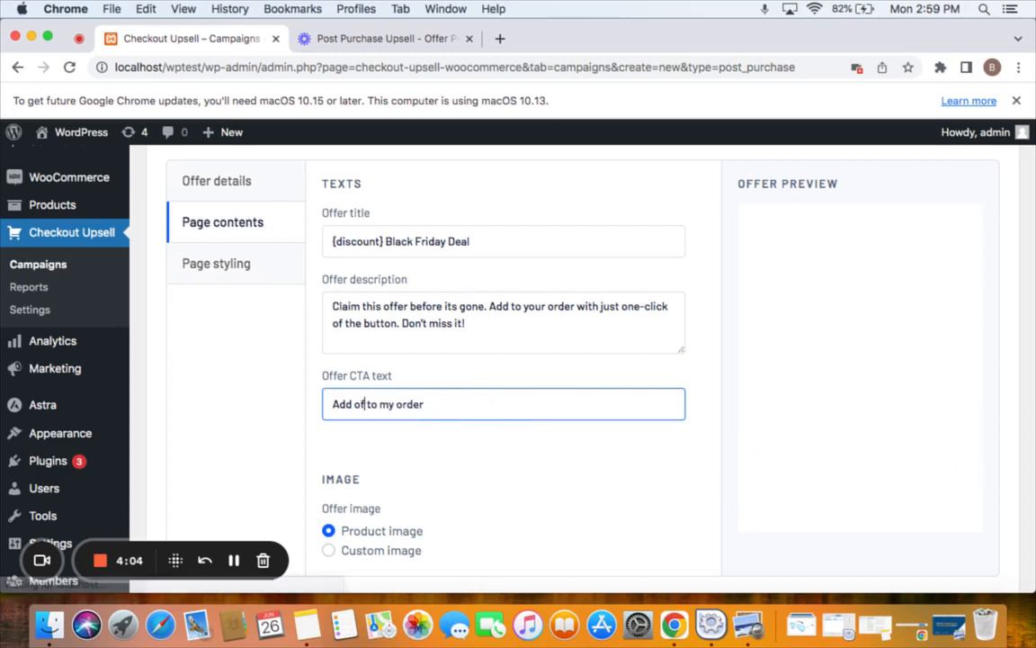
text(d)
key(BackSpace)
key(BackSpace)
text(deal)
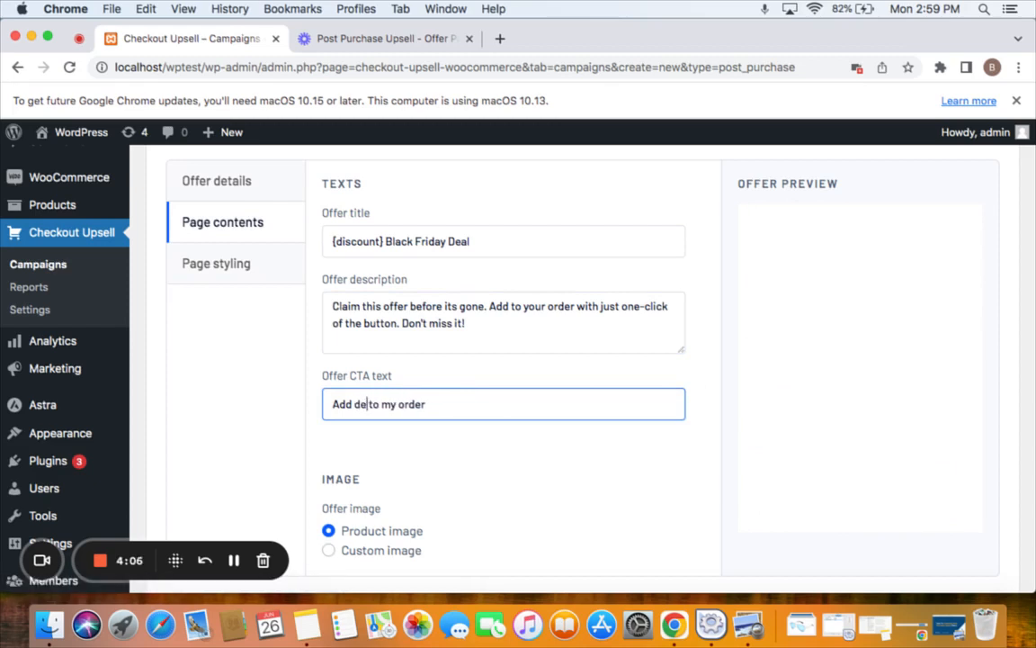
click(349, 404)
text(this)
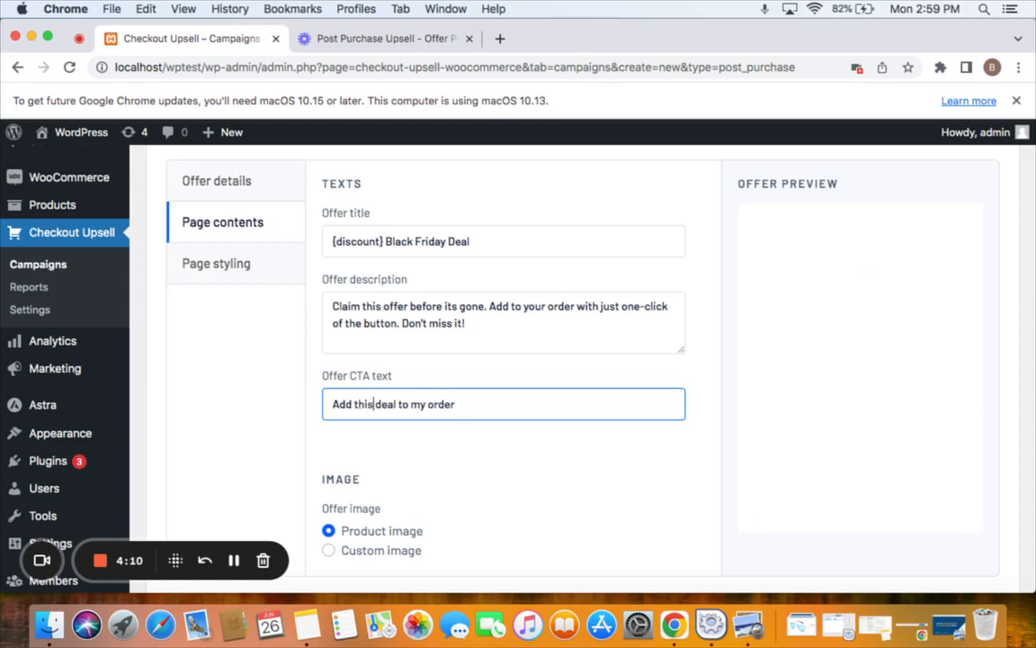
Step: Switch the offer image to a custom one, choosing the blue aviator sunglasses photo from the media library, and check the offer preview
click(438, 484)
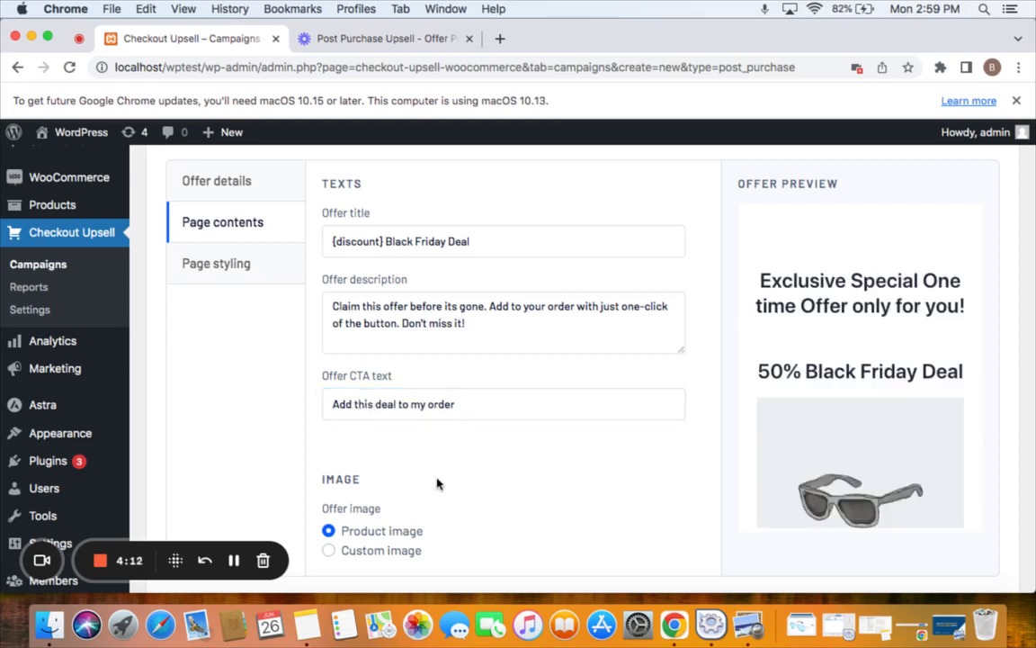
scroll(438, 484, down, 2)
scroll(798, 446, down, 4)
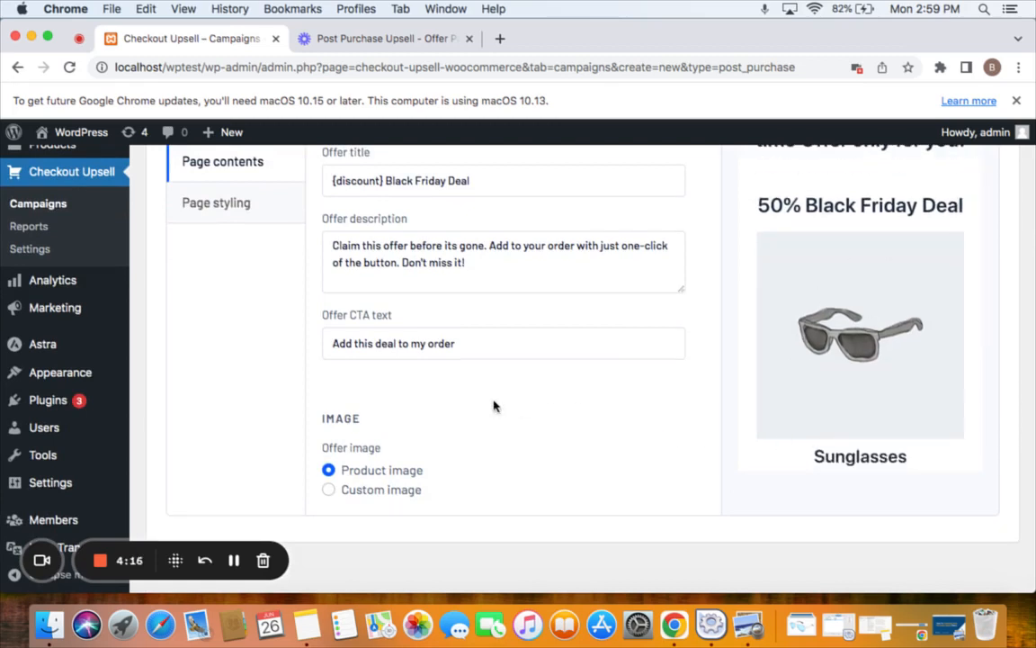
click(349, 491)
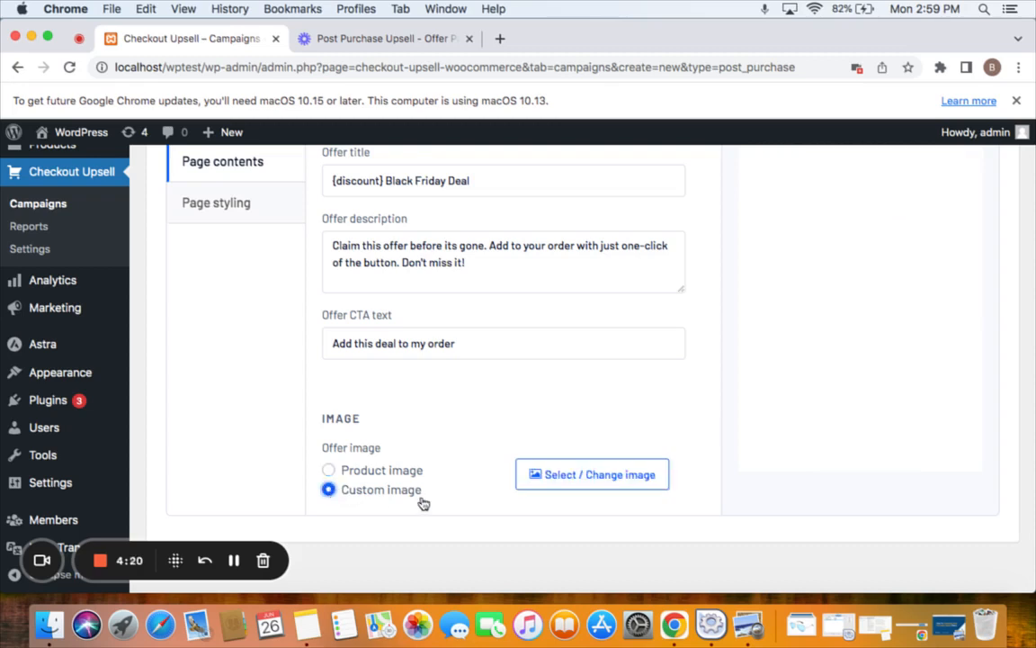
click(579, 484)
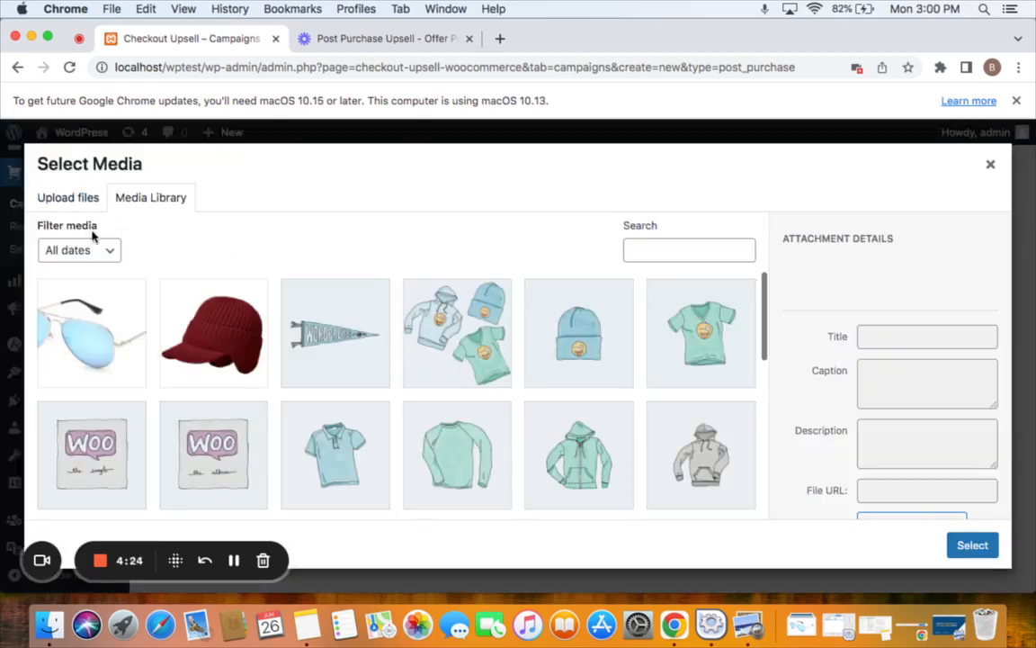
click(97, 319)
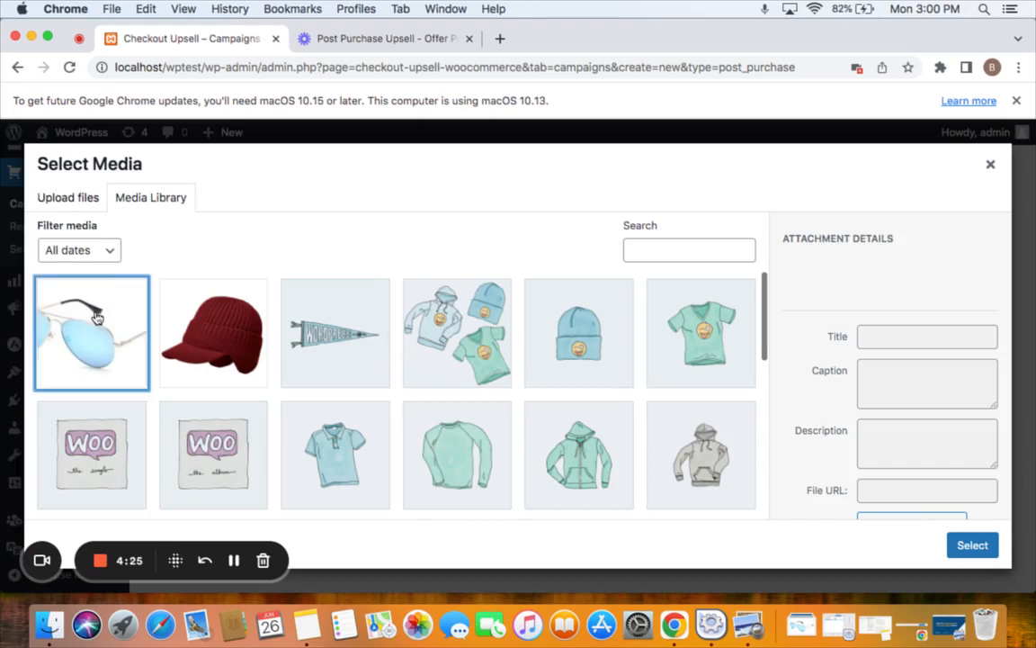
click(972, 546)
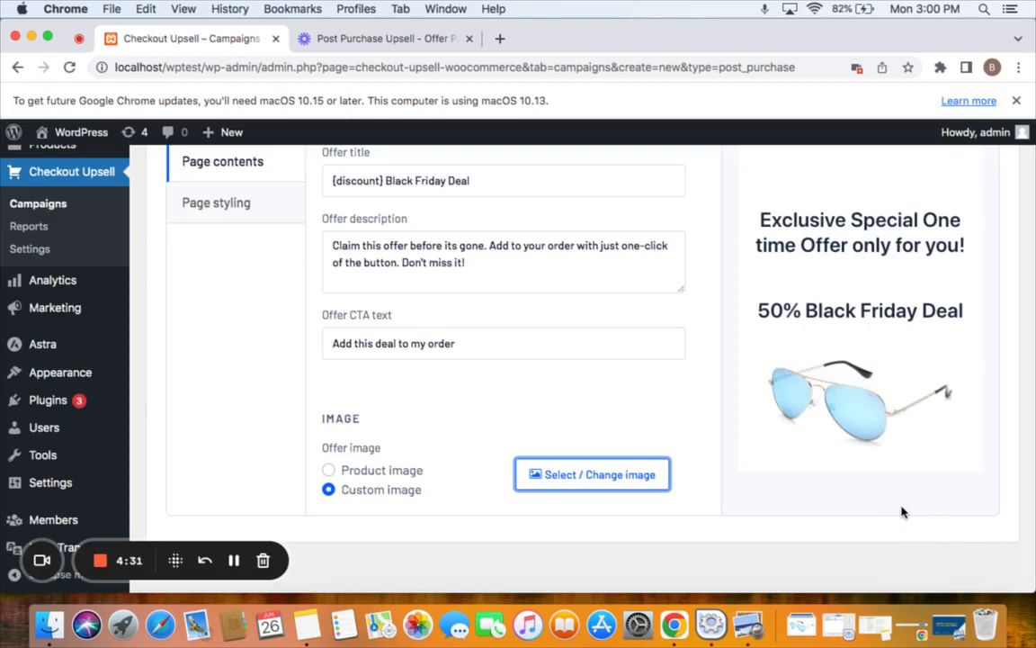
scroll(855, 432, down, 5)
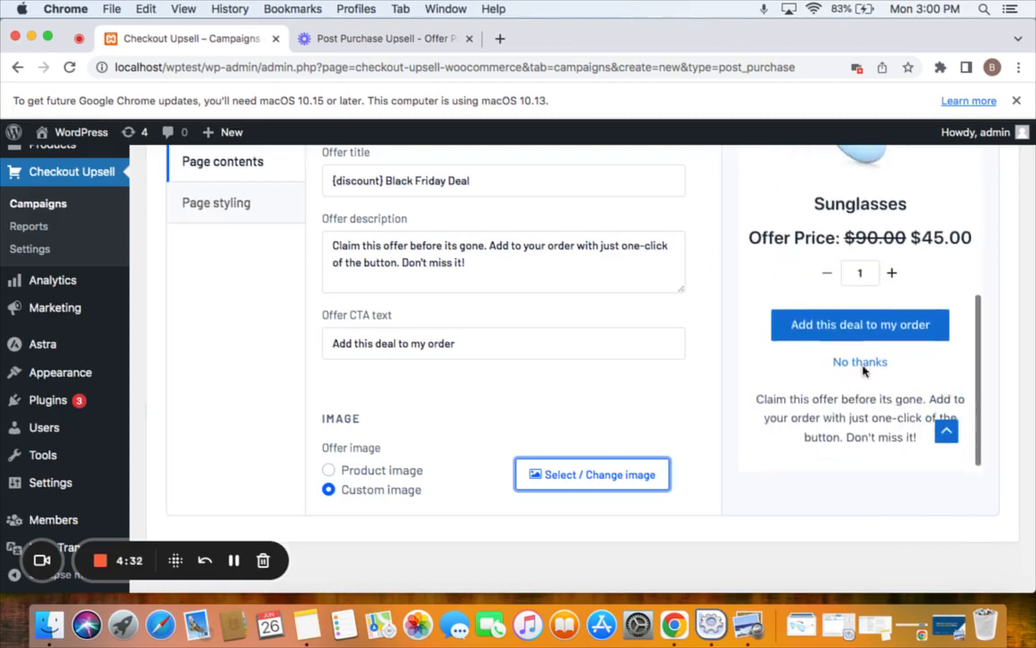
scroll(815, 441, up, 5)
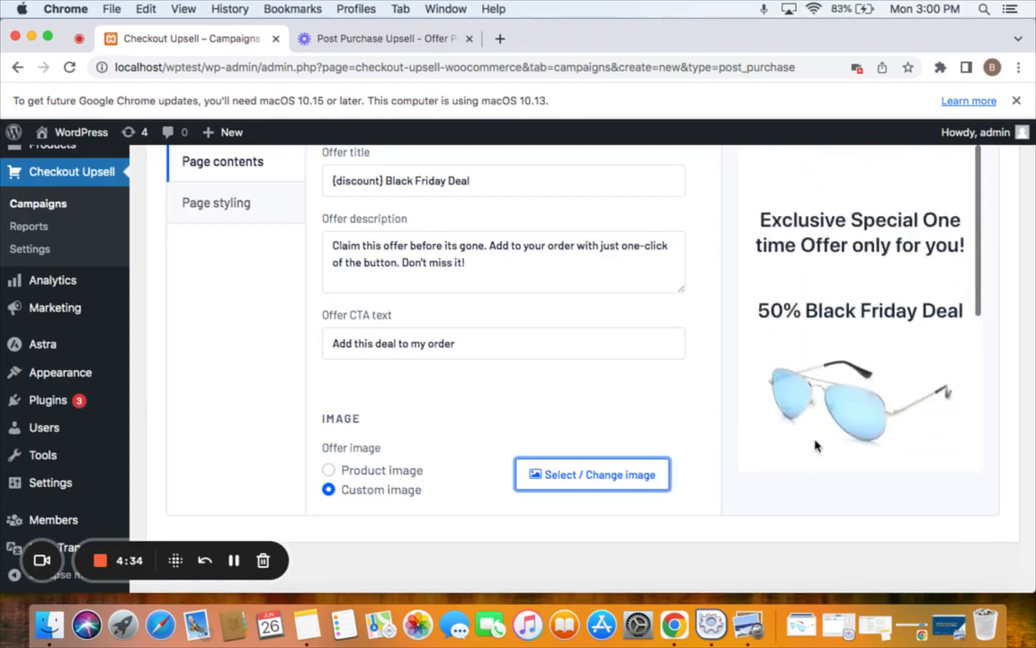
Step: Add the offer to the post-purchase campaign and save the campaign, returning to the campaigns list
scroll(691, 364, up, 3)
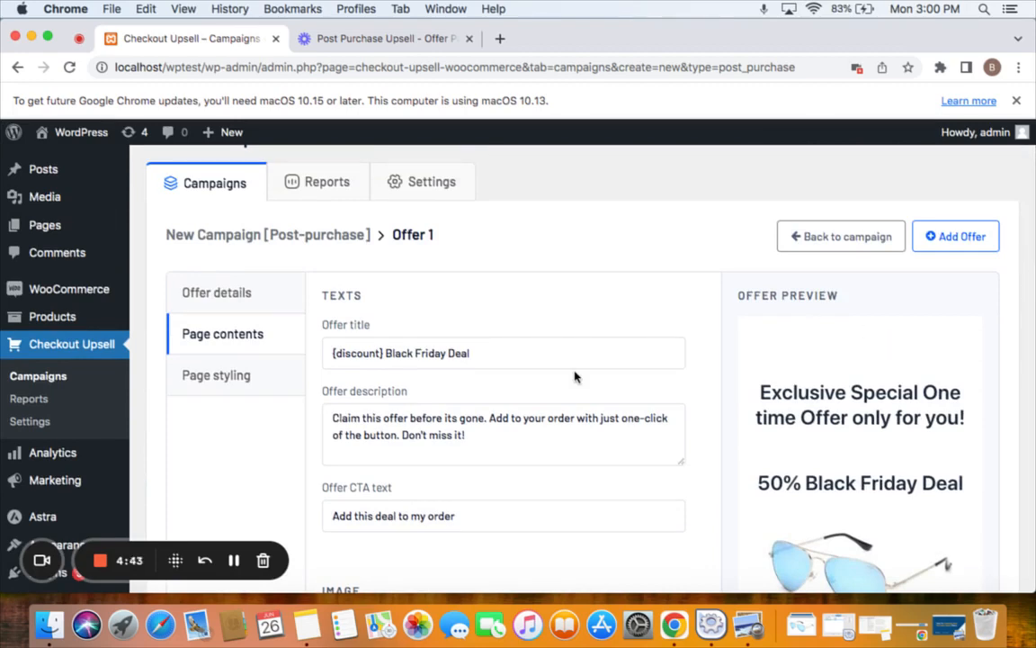
click(959, 241)
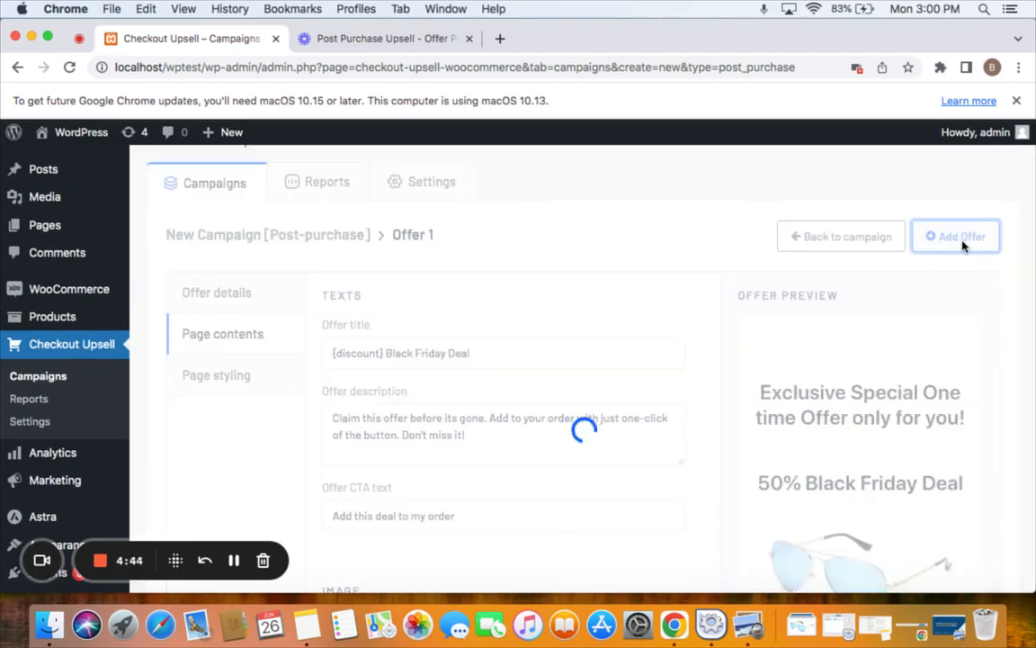
click(933, 238)
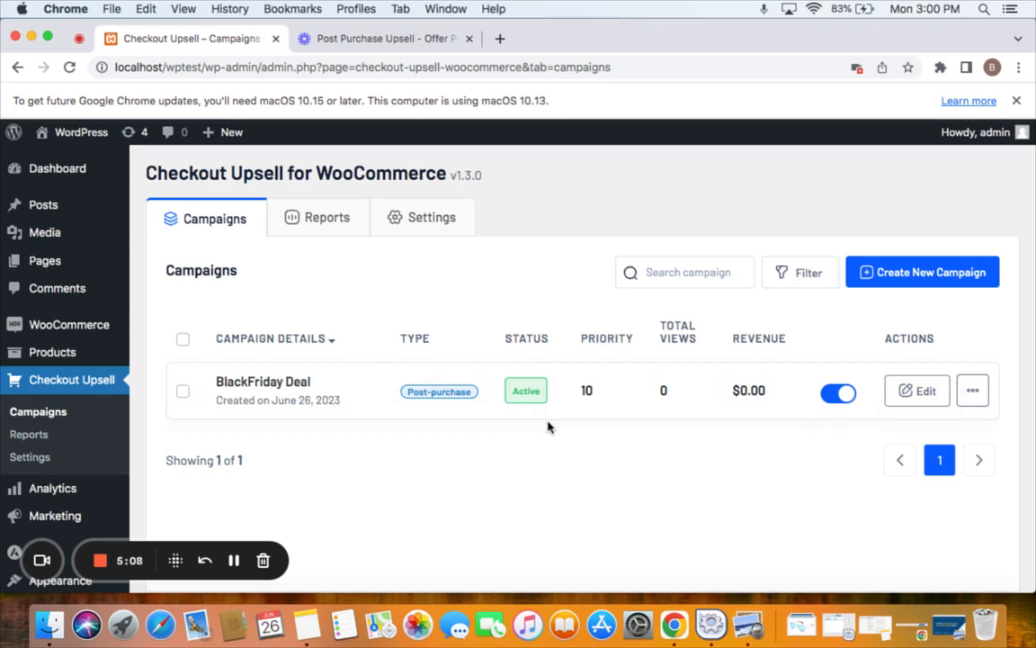
Step: Bring up the site's list of pages in a separate browser tab, keeping the campaigns list open
mouse_move(80, 138)
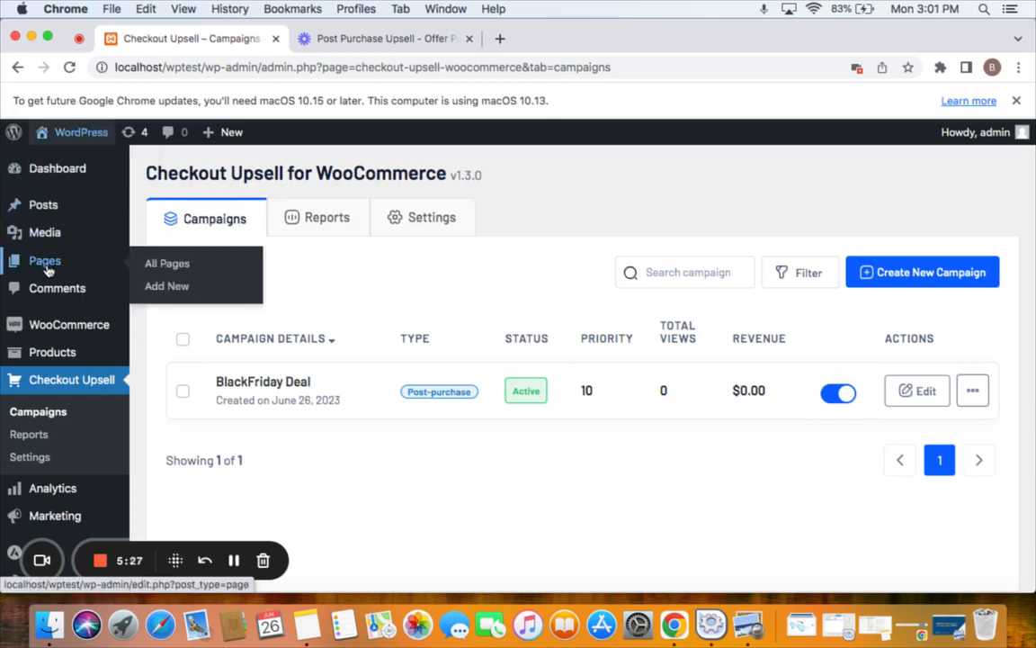
right_click(48, 270)
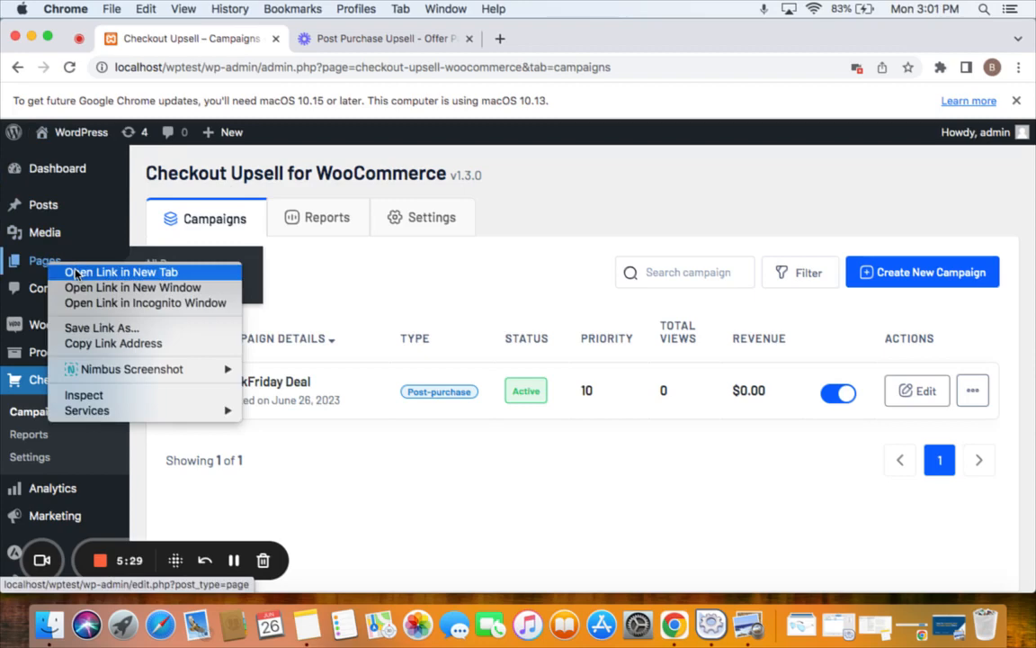
click(77, 273)
click(345, 38)
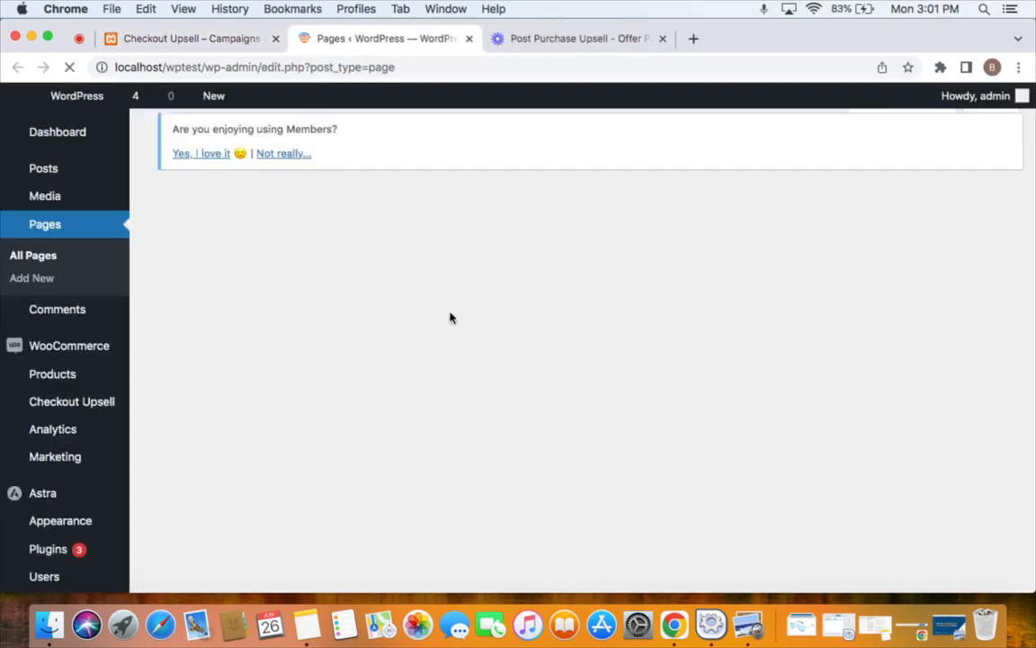
Step: Open the Exclusive Offer page in the editor and look through its shortcode blocks
scroll(453, 323, down, 5)
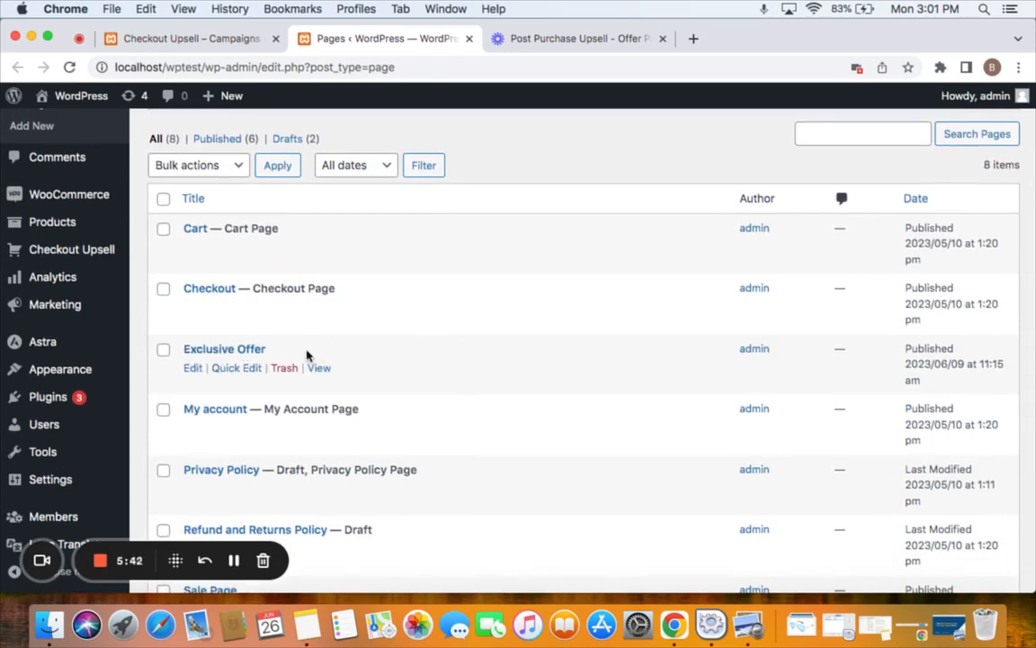
drag(280, 349, 175, 353)
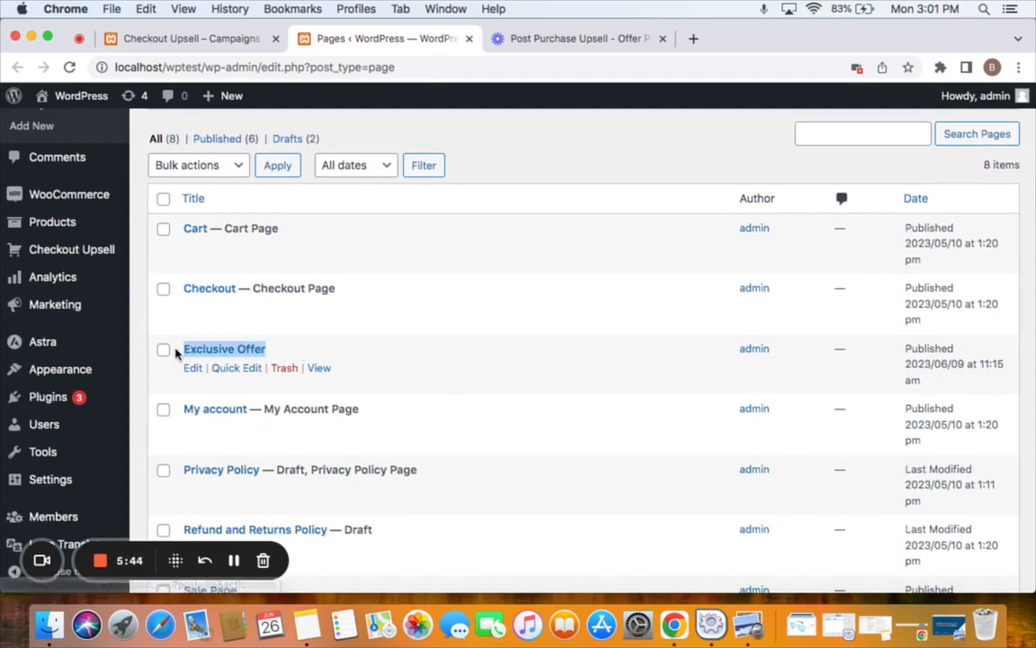
click(193, 370)
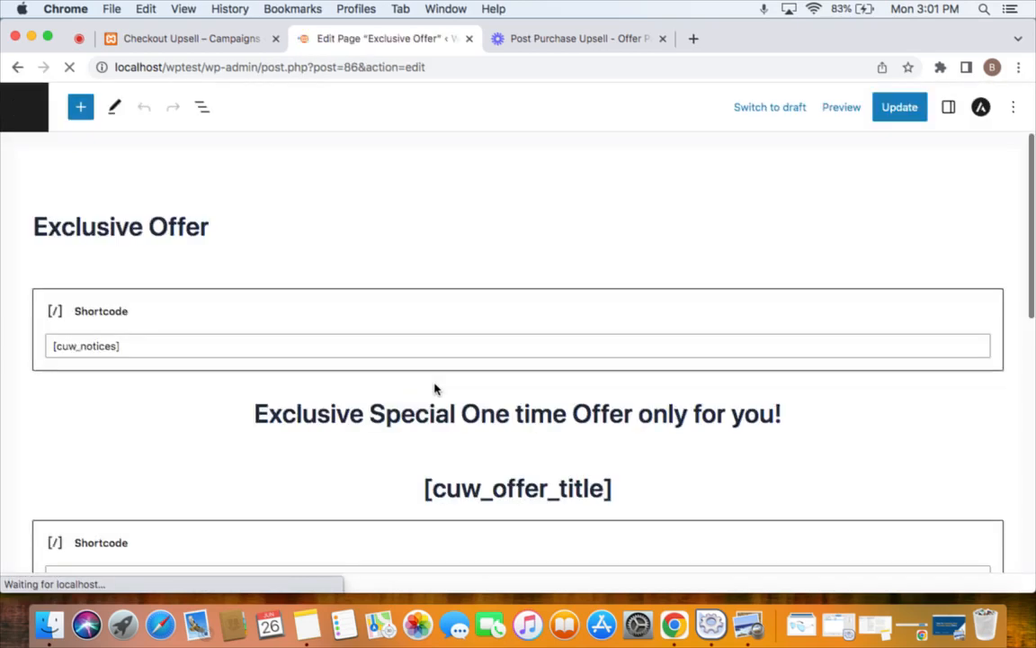
scroll(554, 466, down, 10)
scroll(554, 466, down, 3)
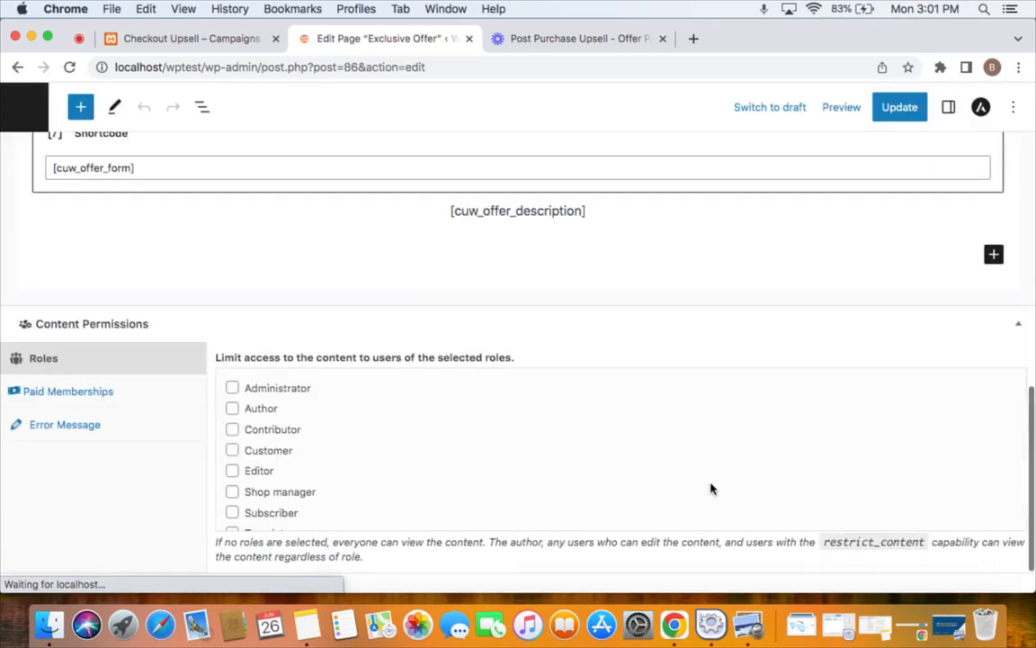
scroll(712, 488, down, 2)
scroll(711, 489, up, 2)
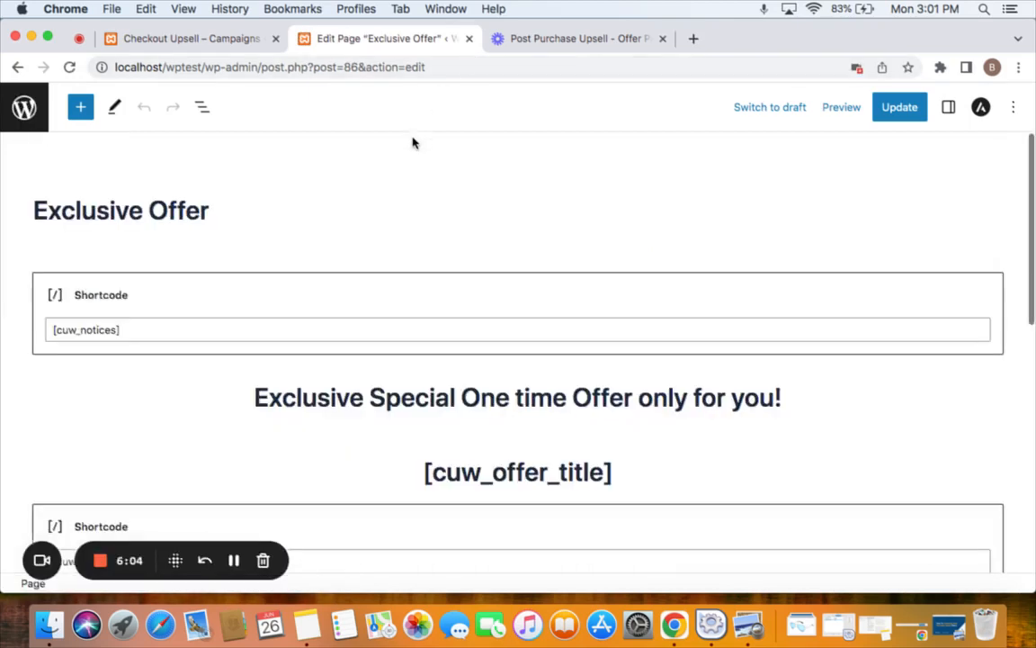
Step: Return to the campaigns list and open the storefront in a separate browser tab
click(210, 36)
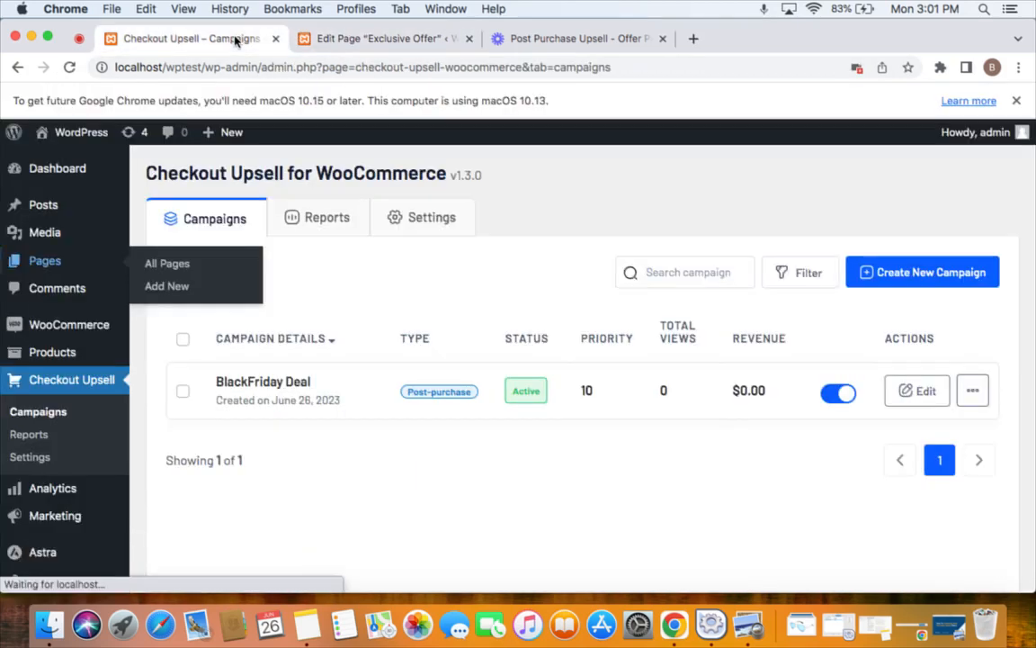
right_click(77, 135)
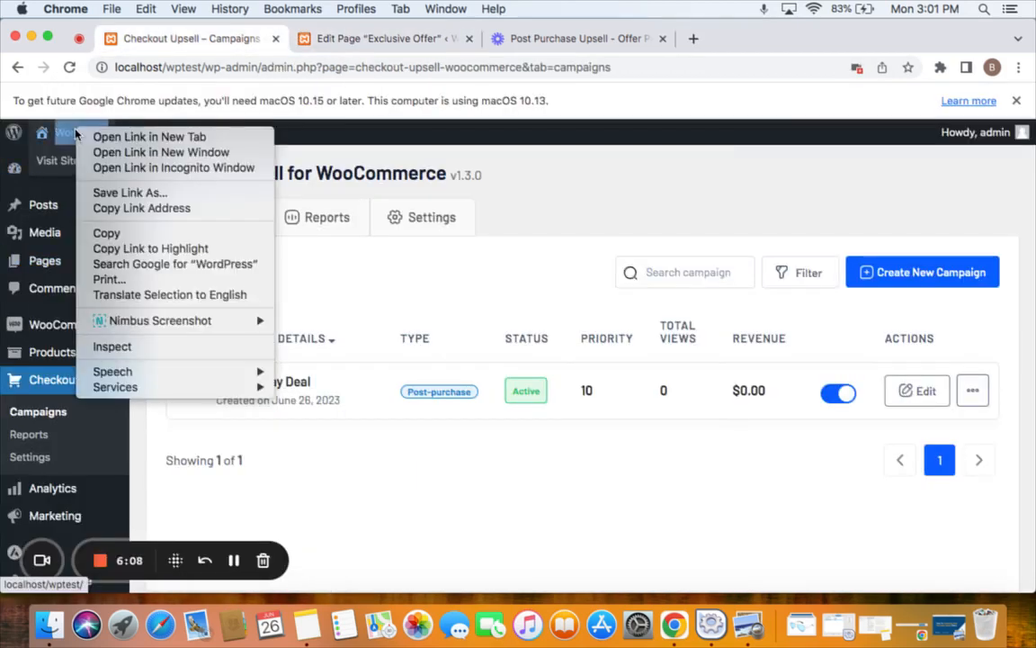
click(99, 134)
click(536, 43)
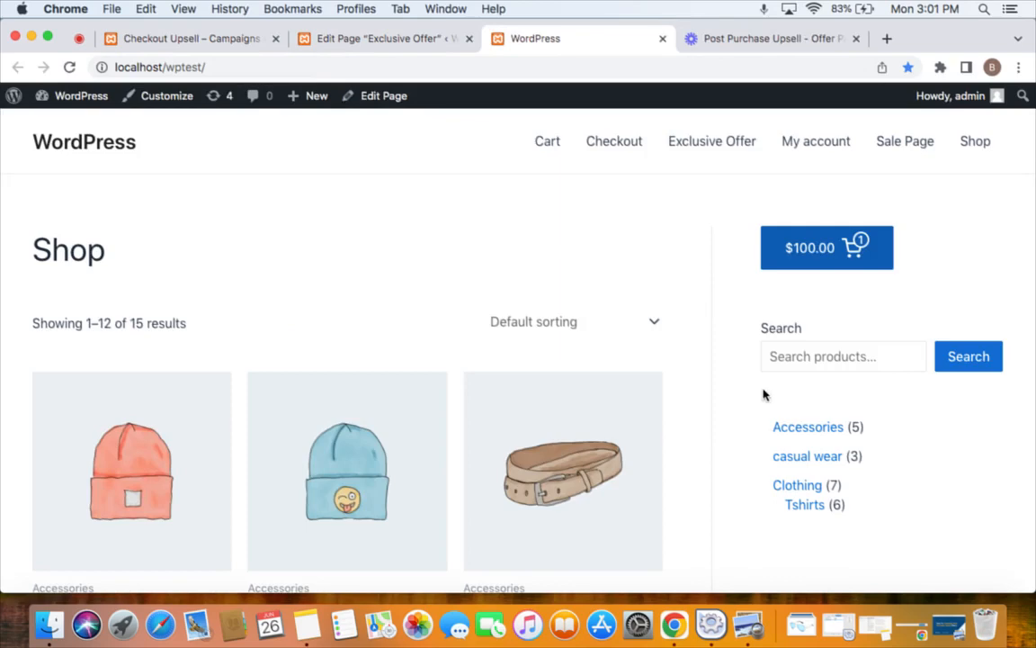
Step: Check out the cart containing the Polo and place the order with the preselected saved Visa card
click(847, 250)
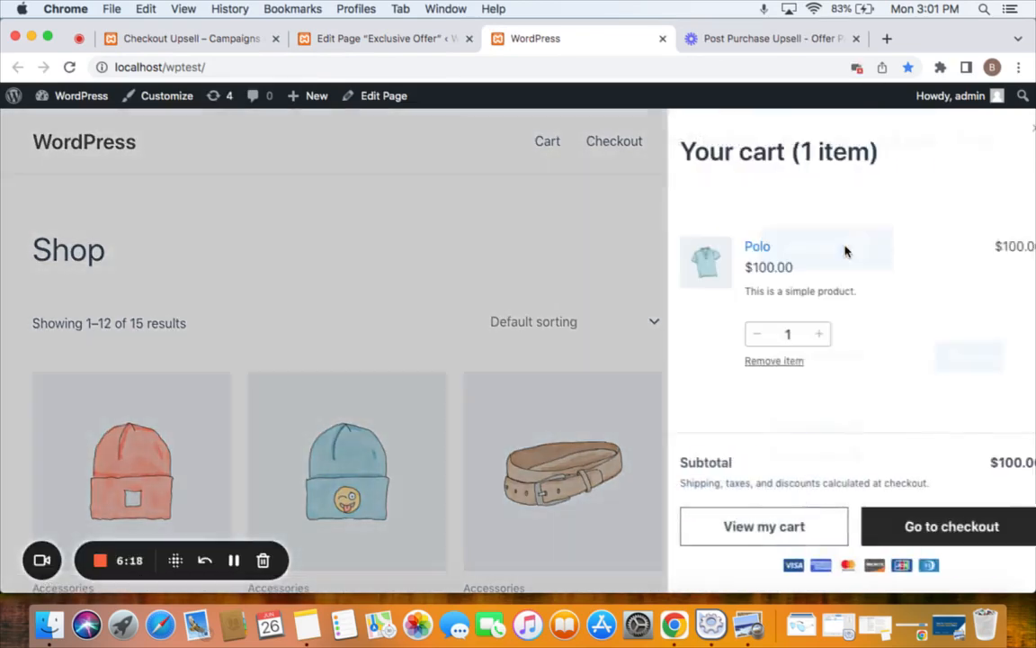
click(933, 529)
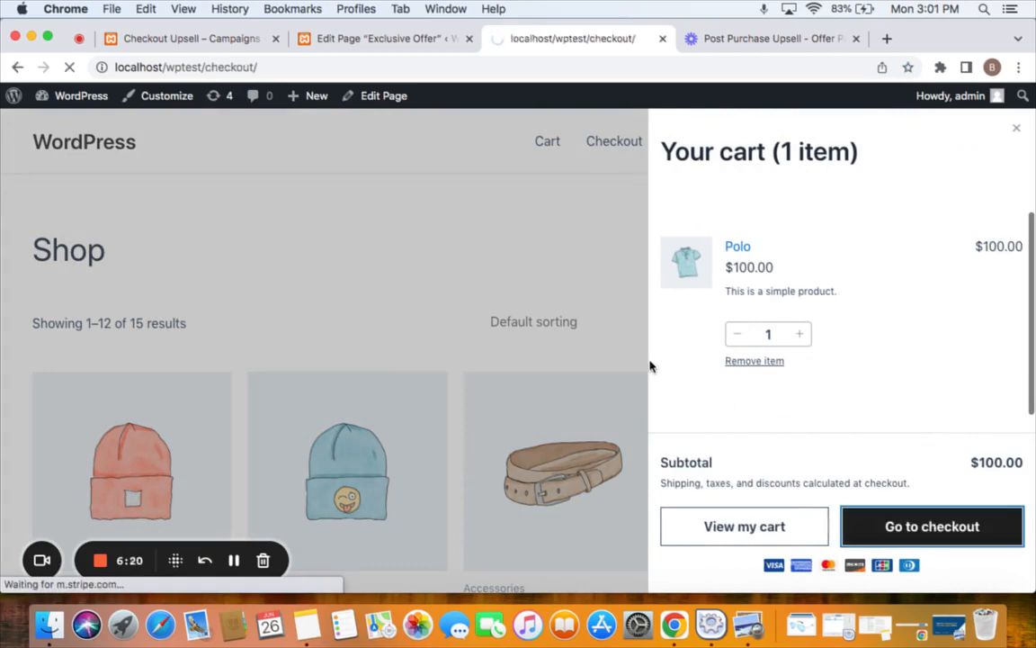
scroll(649, 365, down, 3)
scroll(649, 366, down, 5)
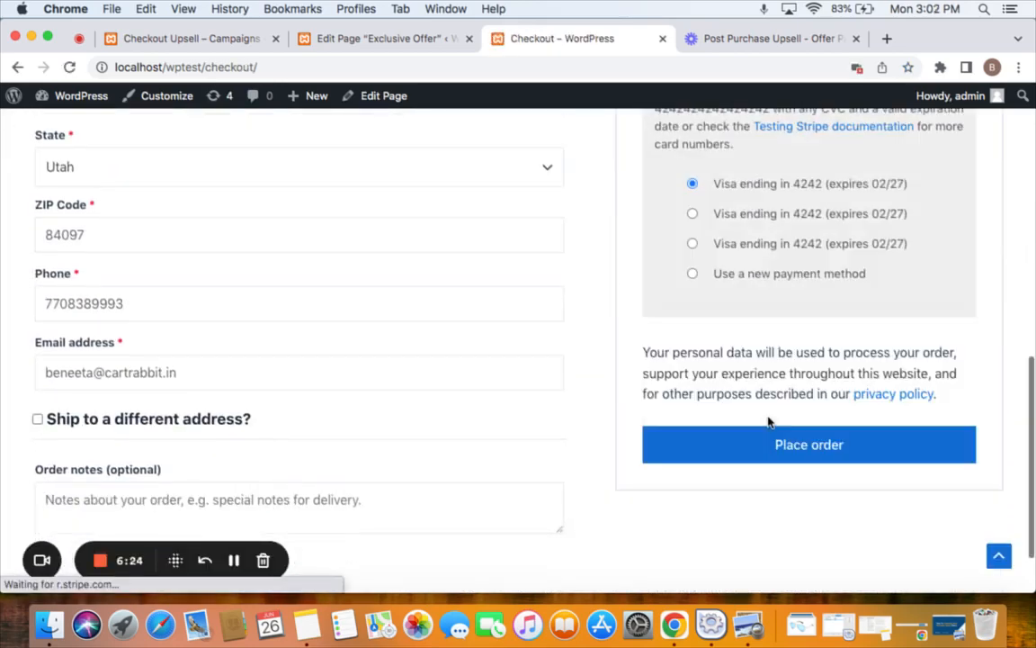
scroll(770, 422, down, 1)
scroll(770, 421, up, 1)
scroll(770, 422, down, 2)
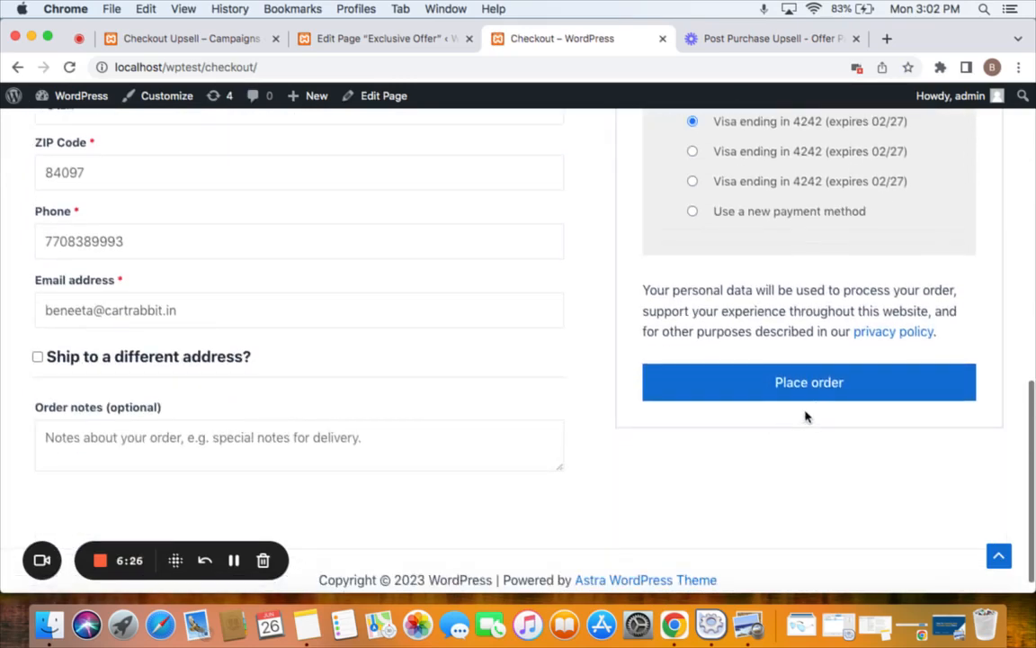
click(819, 392)
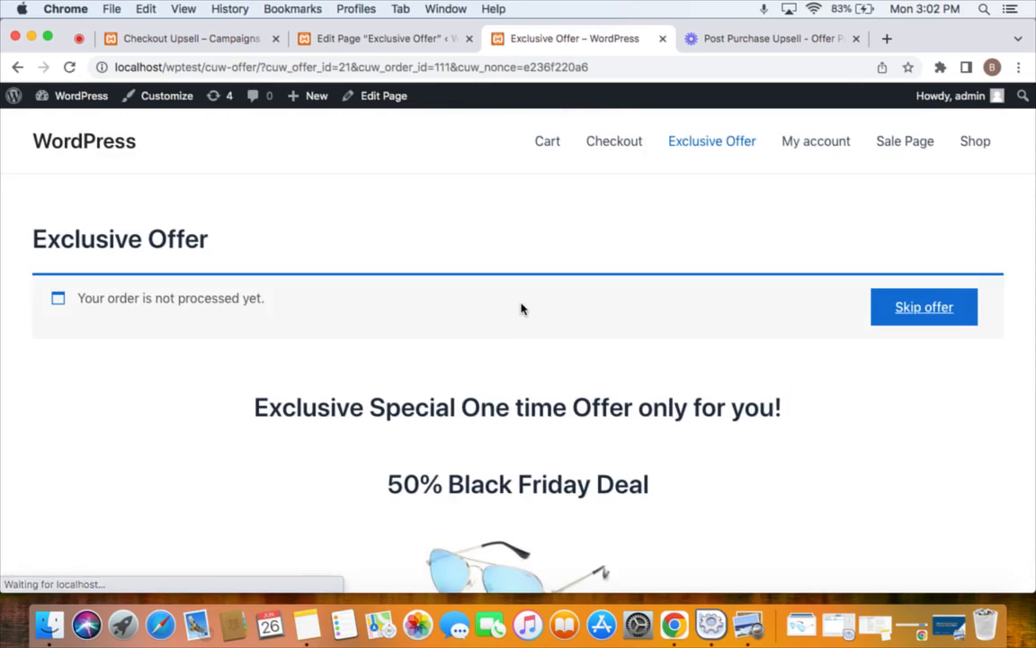
Step: Review the post-purchase Exclusive Offer page, including its notice, headline, deal title, custom image and offer price
scroll(598, 430, down, 5)
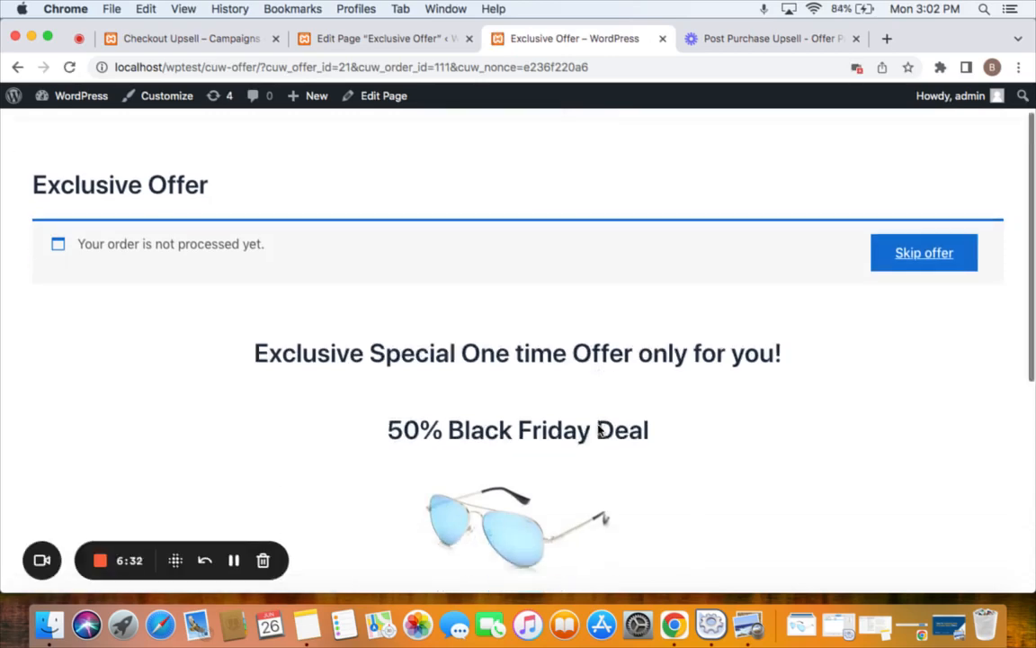
scroll(598, 430, up, 3)
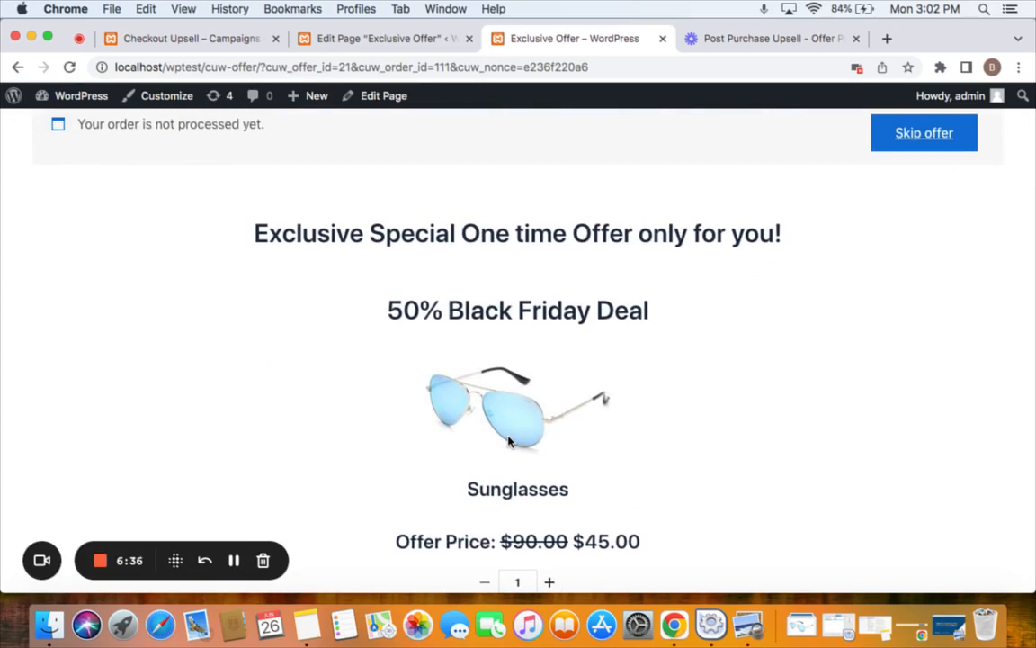
scroll(574, 456, up, 3)
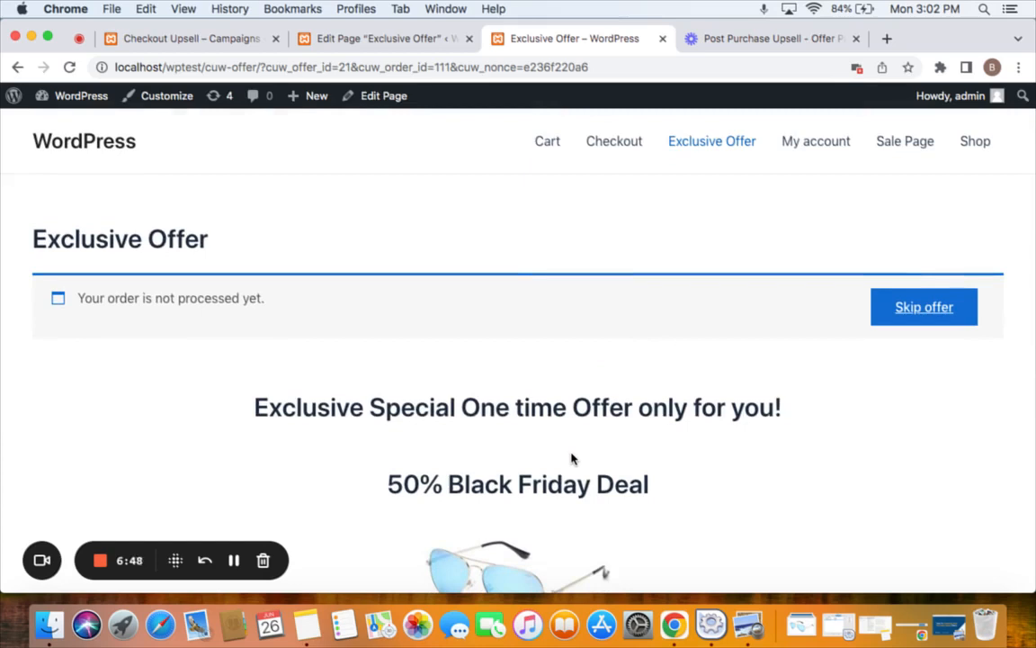
scroll(664, 506, down, 2)
scroll(664, 506, up, 2)
Step: Return to the campaigns list and start a new blank WordPress page in a separate browser tab
click(221, 38)
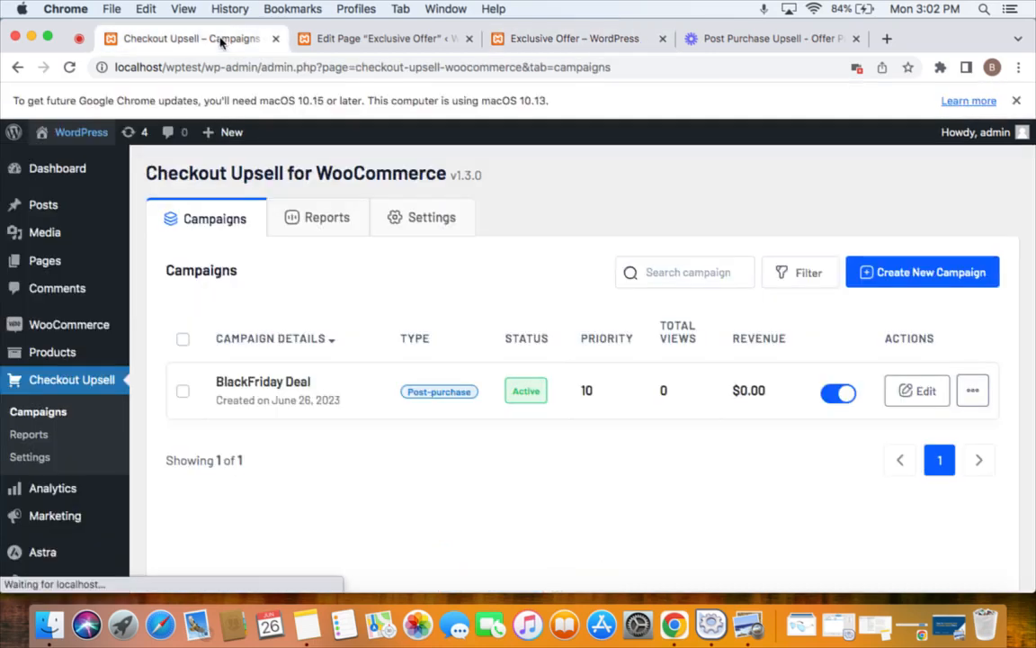
mouse_move(65, 273)
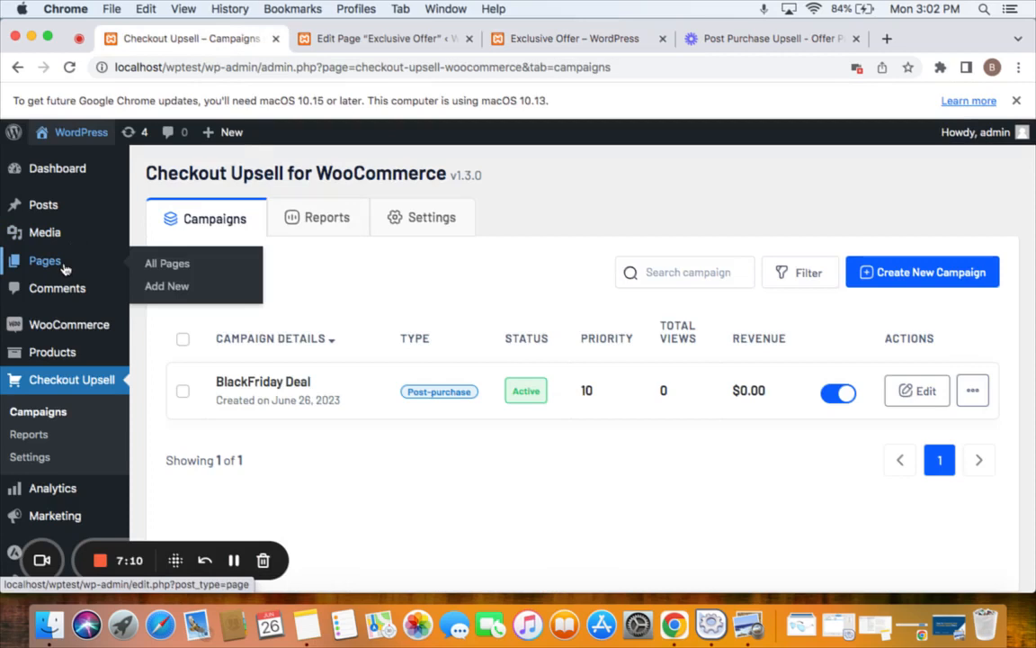
right_click(145, 284)
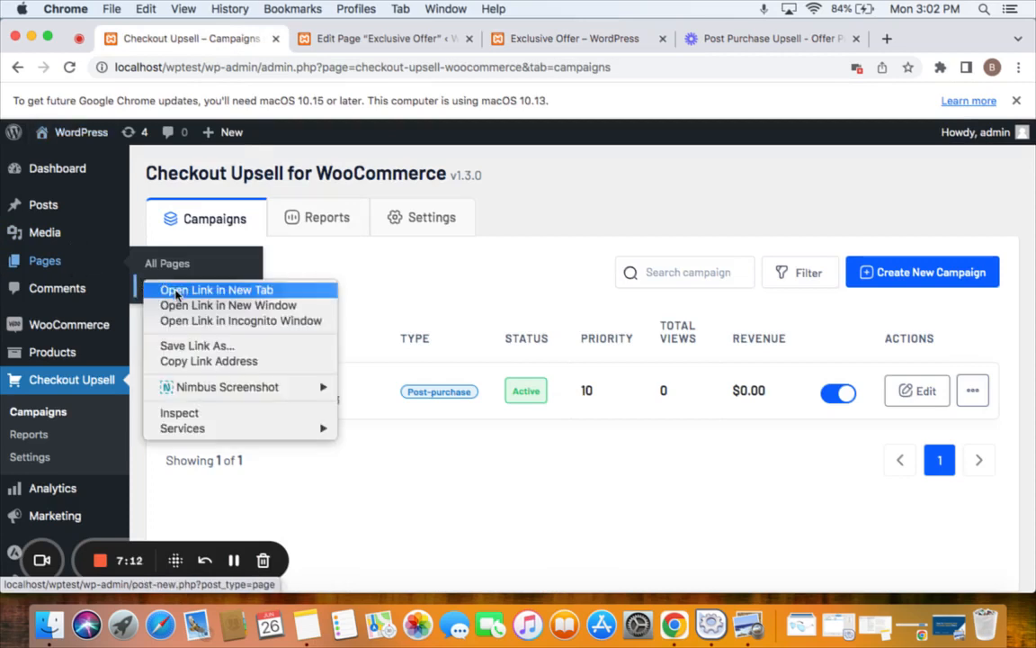
click(177, 291)
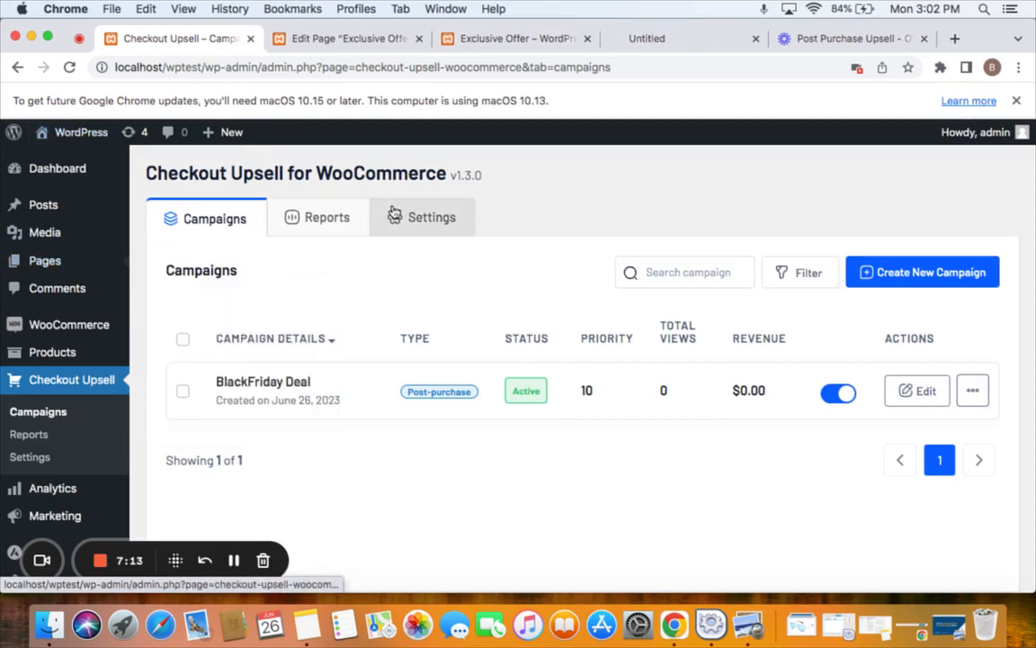
click(652, 41)
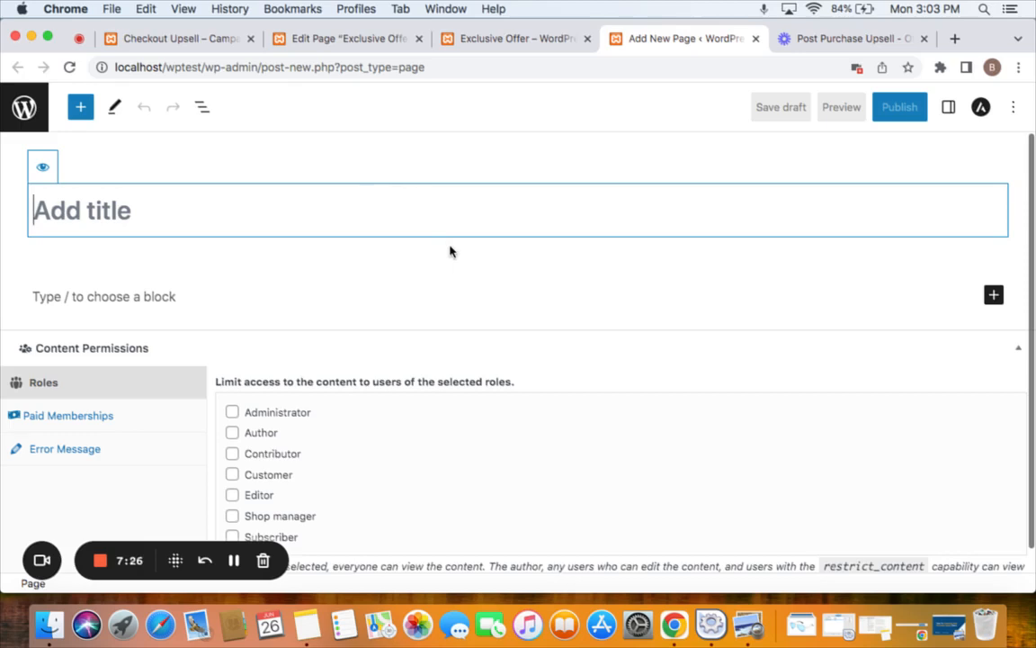
Step: Open the Checkout Upsell settings and review the available shortcodes, from checkout offers through to offer product image
click(181, 41)
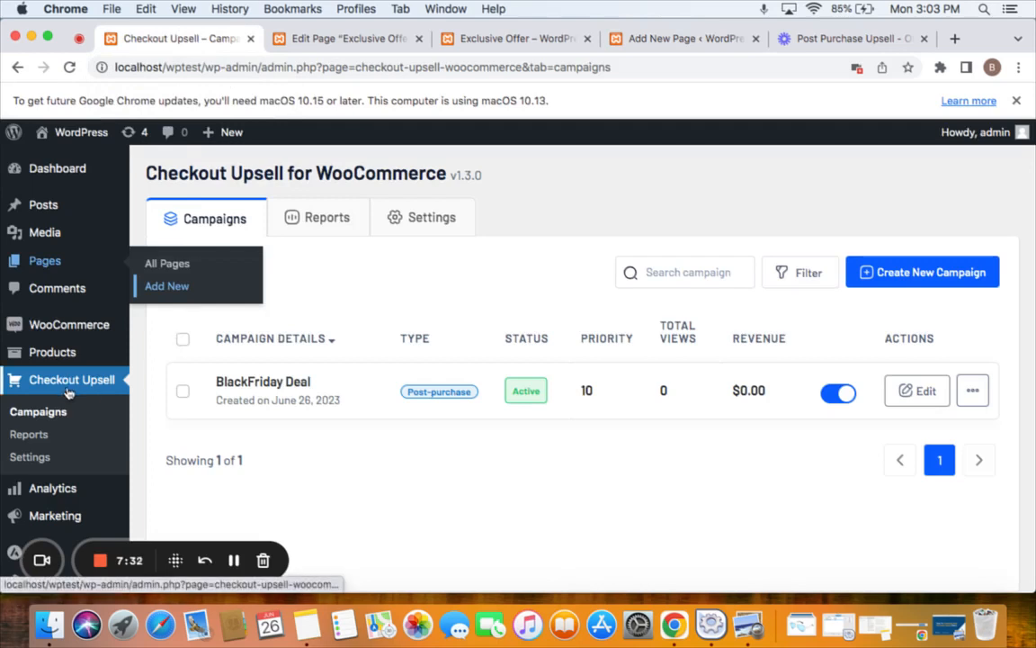
click(56, 459)
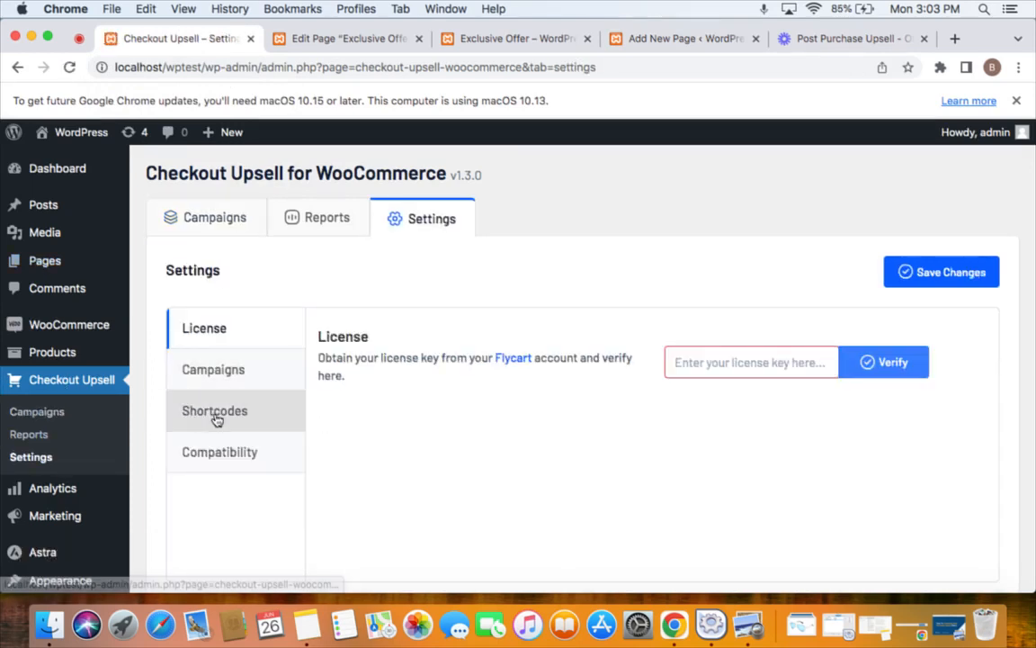
click(215, 419)
scroll(462, 440, down, 5)
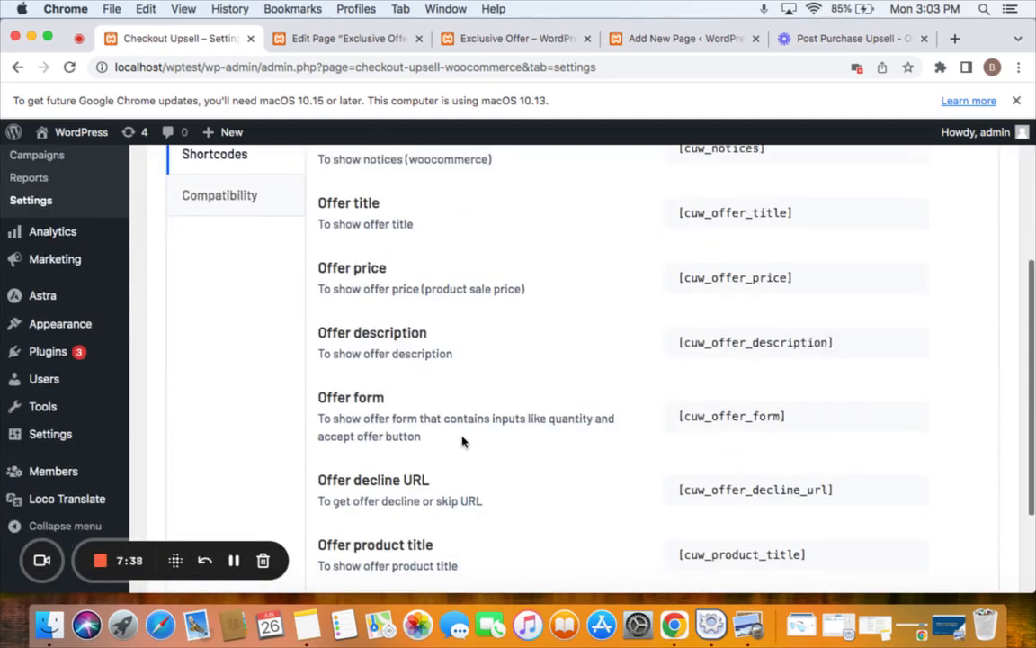
scroll(463, 440, down, 2)
scroll(462, 436, up, 8)
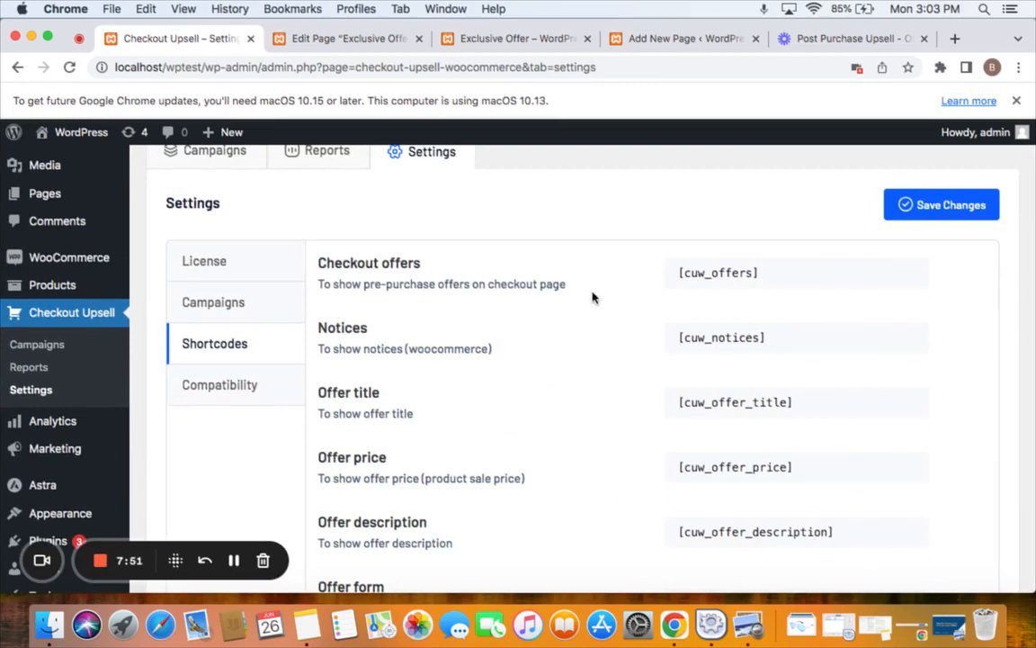
scroll(592, 298, down, 6)
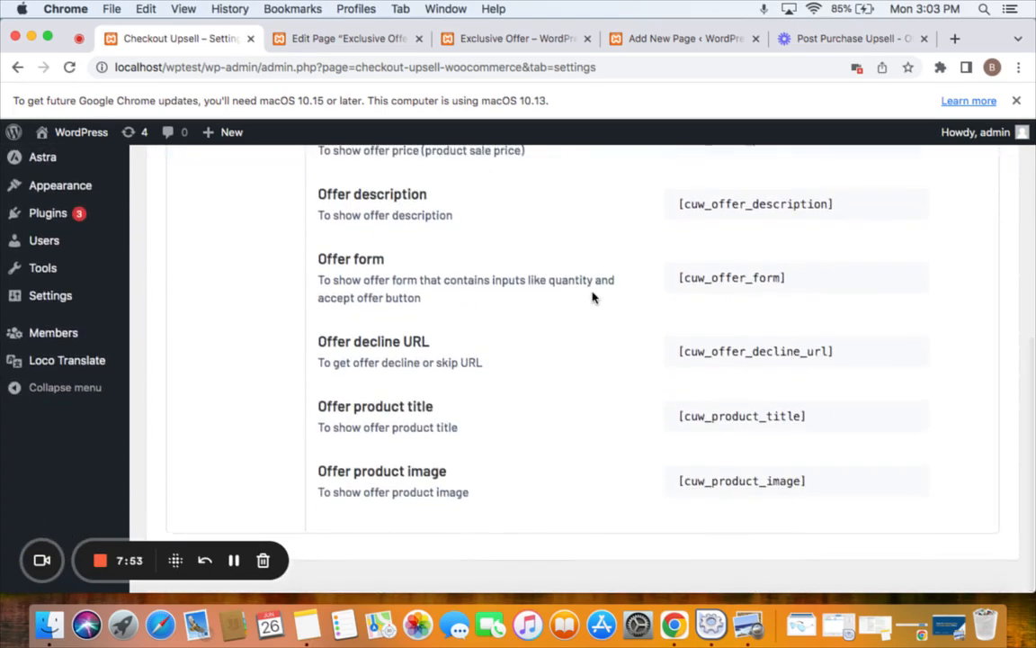
scroll(592, 298, up, 2)
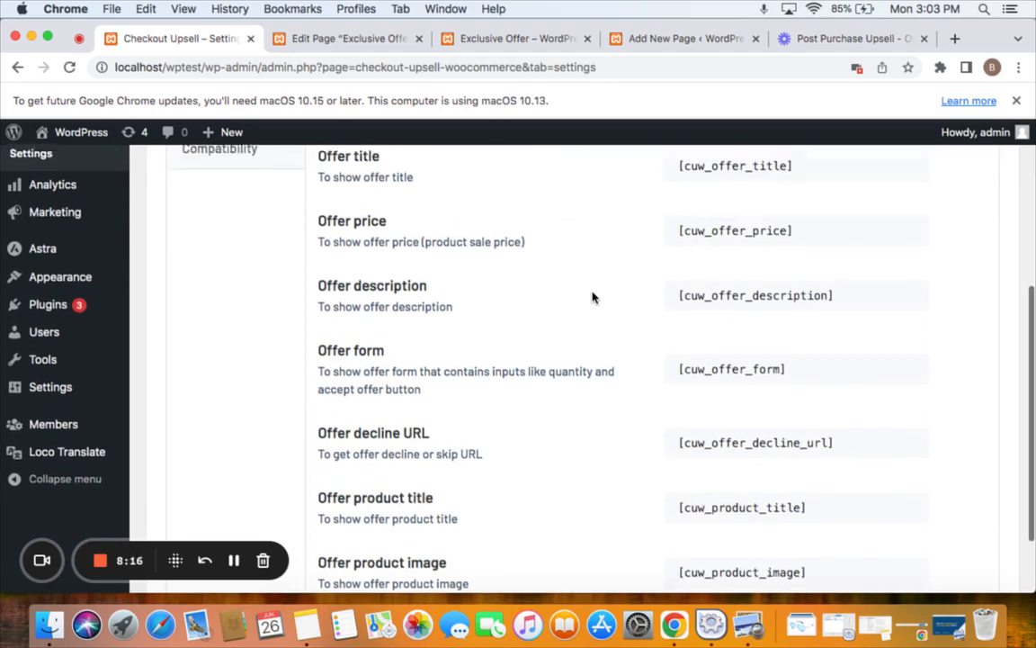
scroll(592, 298, down, 1)
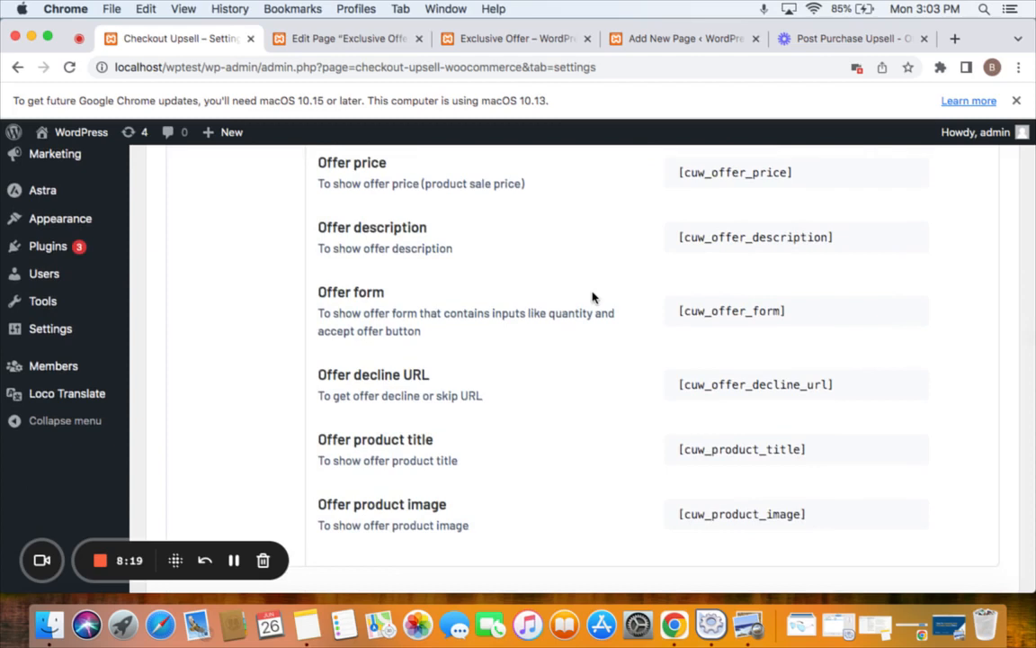
scroll(592, 298, up, 3)
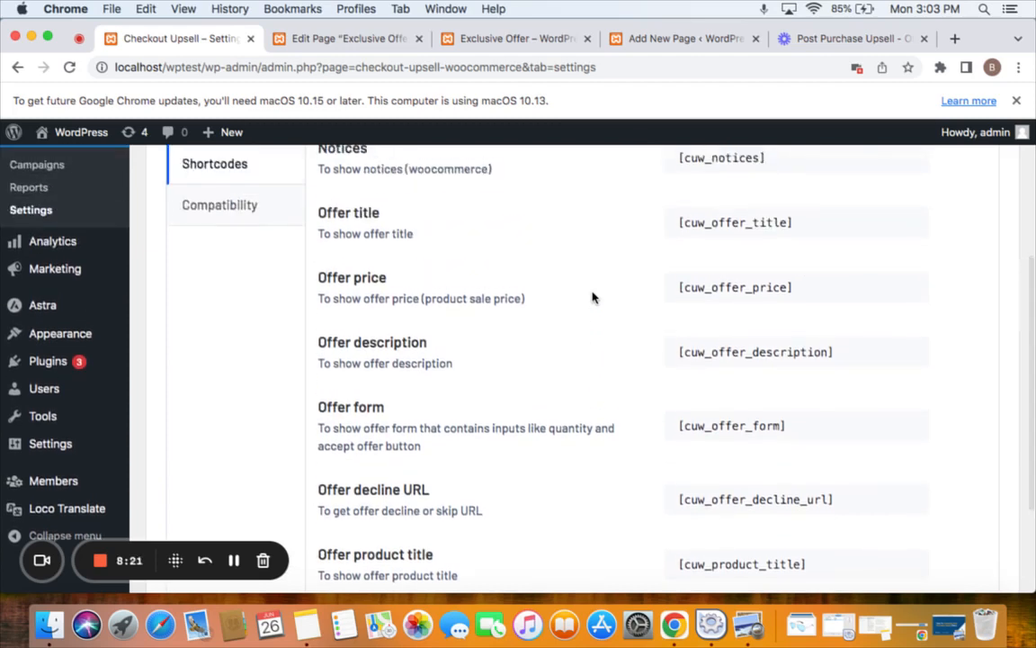
scroll(592, 298, down, 2)
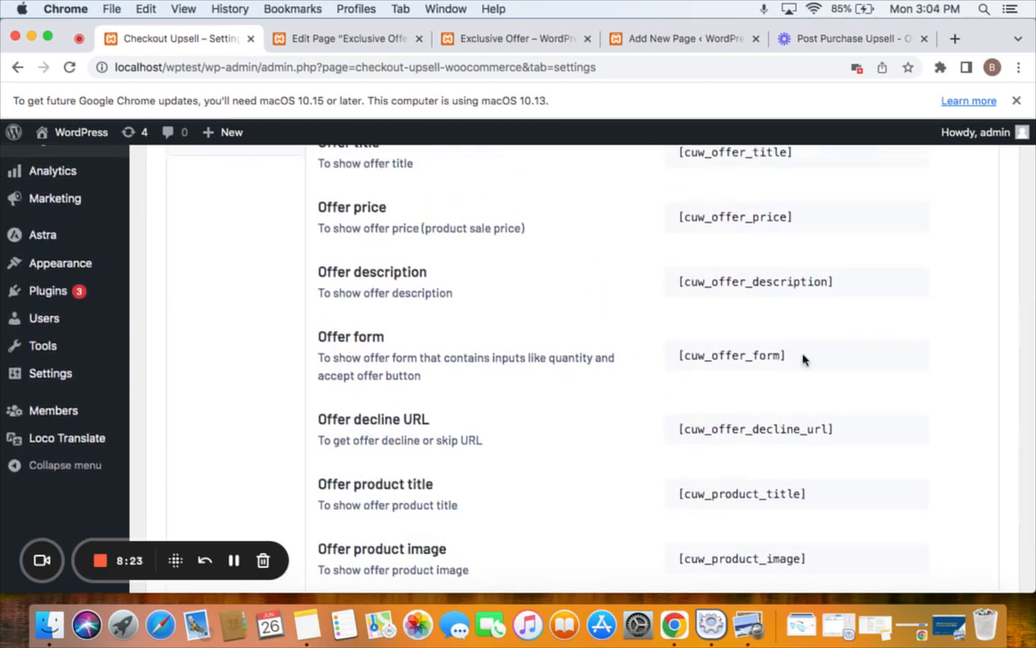
Step: Copy the offer form shortcode [cuw_offer_form] and look over the rest of the shortcode list
drag(802, 359, 671, 358)
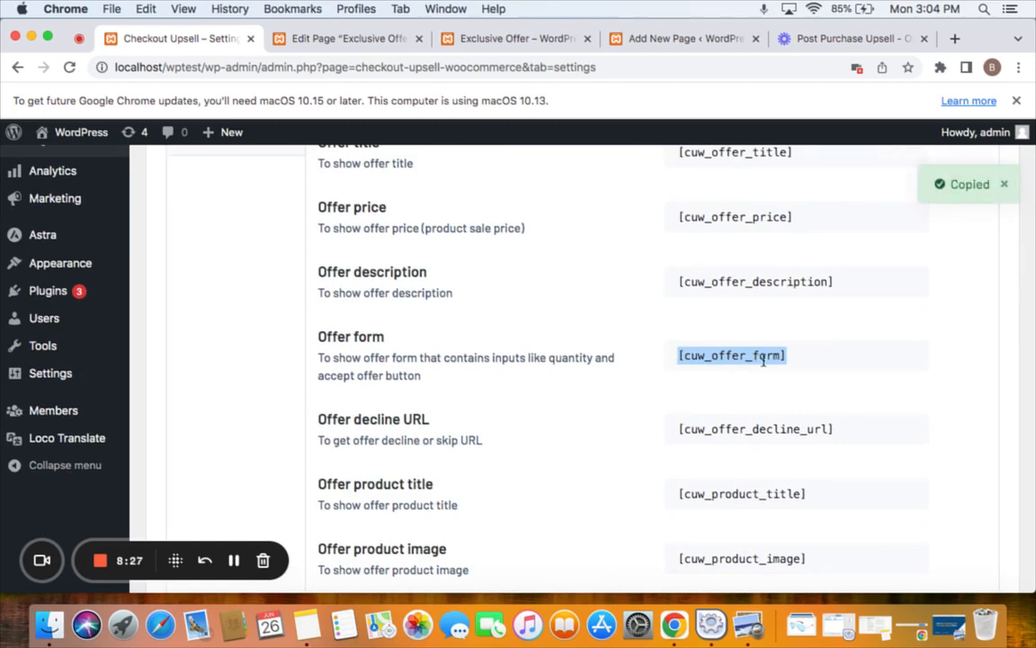
click(797, 357)
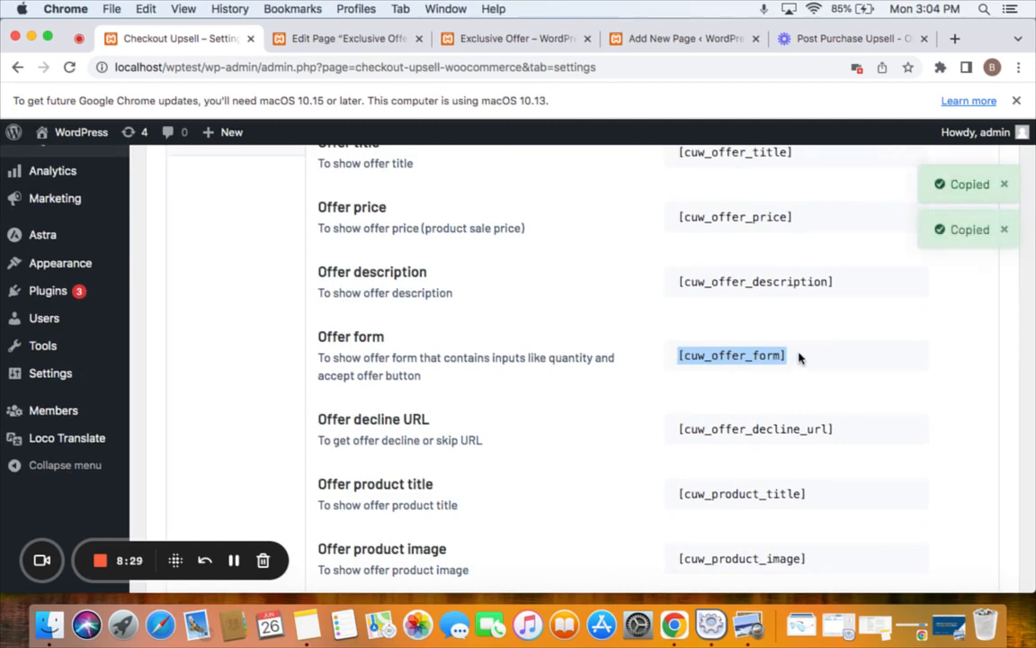
drag(781, 356, 708, 357)
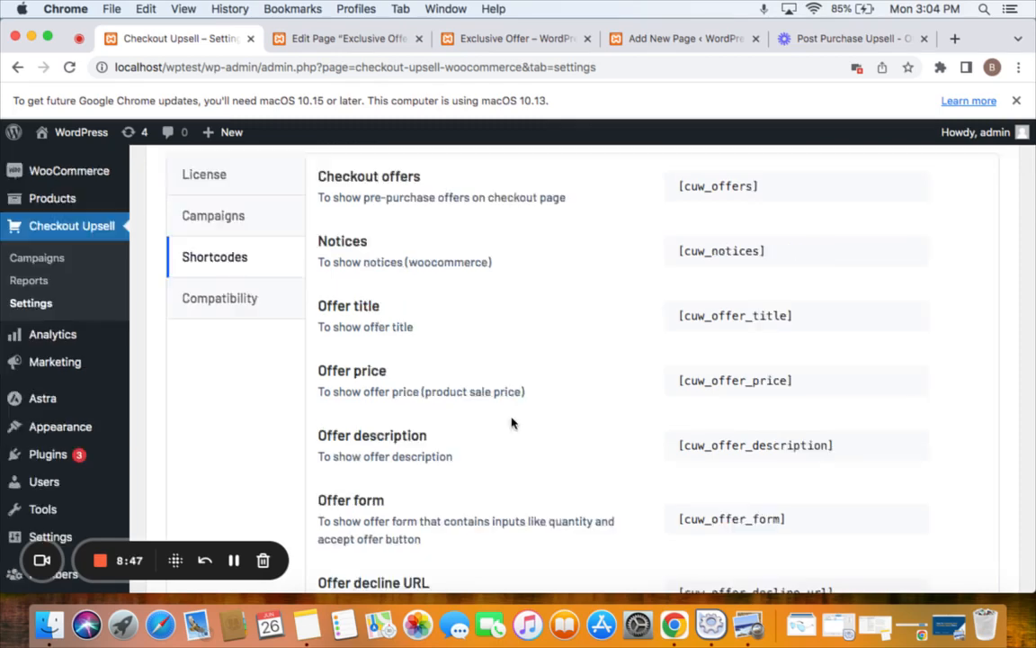
scroll(498, 421, up, 3)
scroll(498, 421, down, 5)
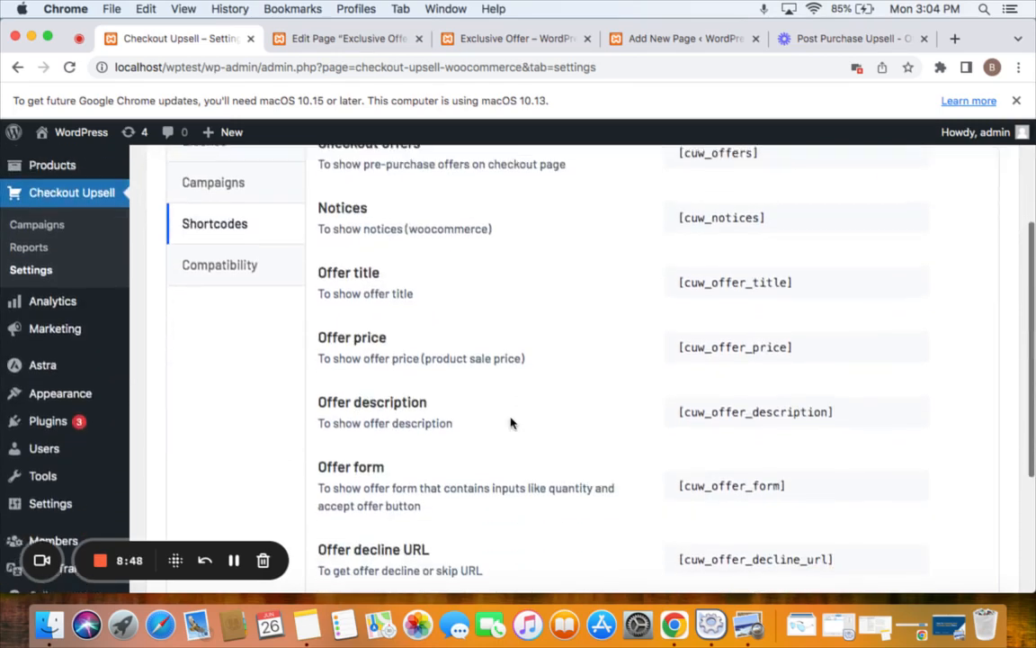
scroll(511, 422, up, 1)
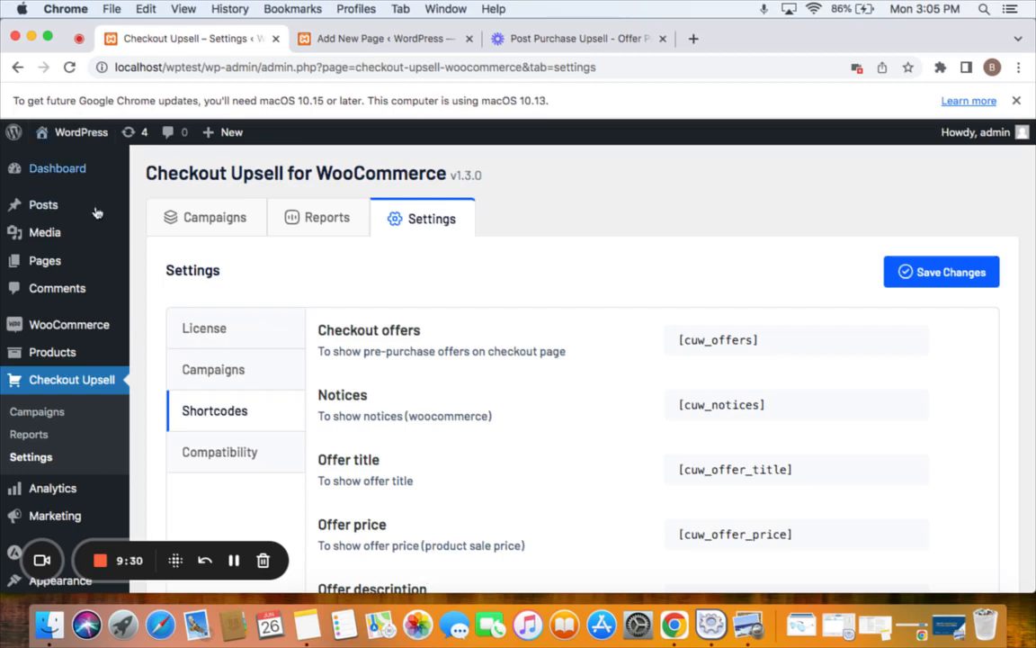
Step: Open a fresh blank WordPress page in a separate browser tab and close the older Add New Page tab
mouse_move(78, 260)
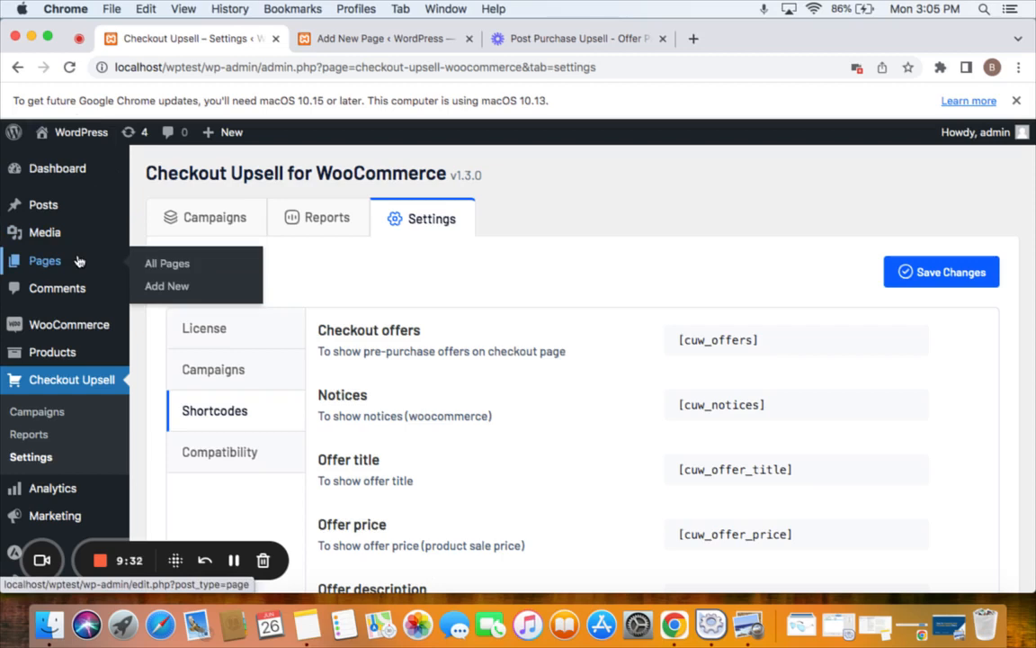
right_click(153, 286)
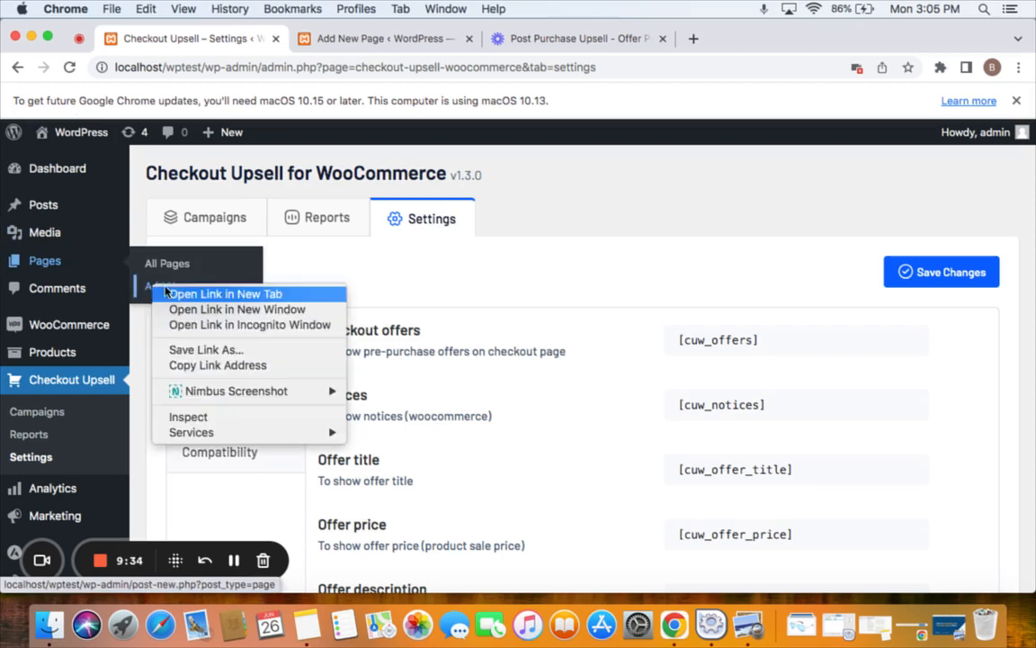
click(186, 295)
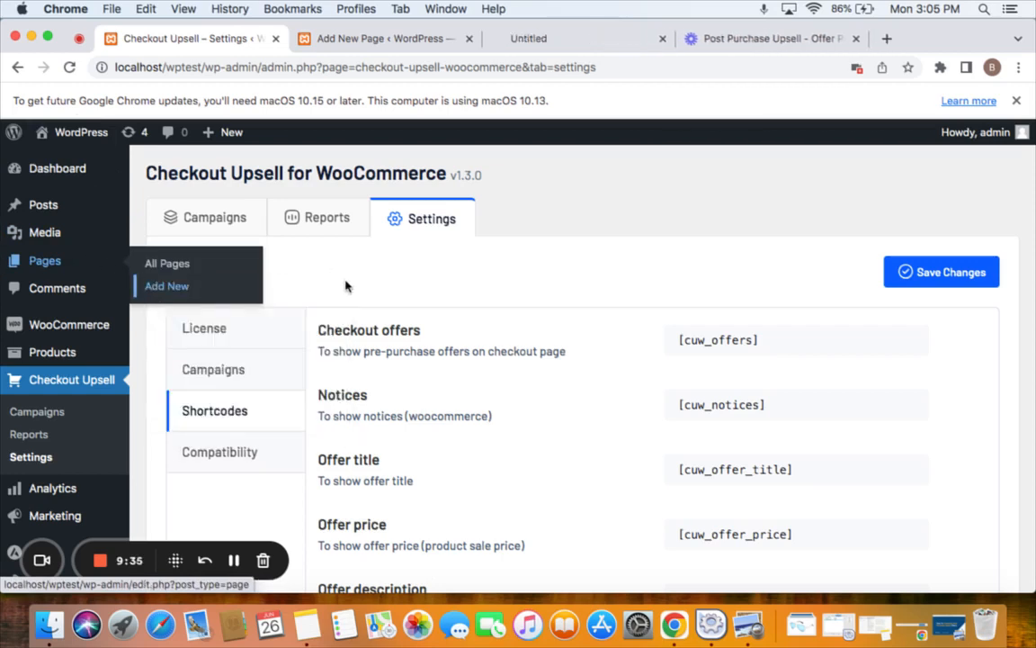
click(460, 39)
click(468, 41)
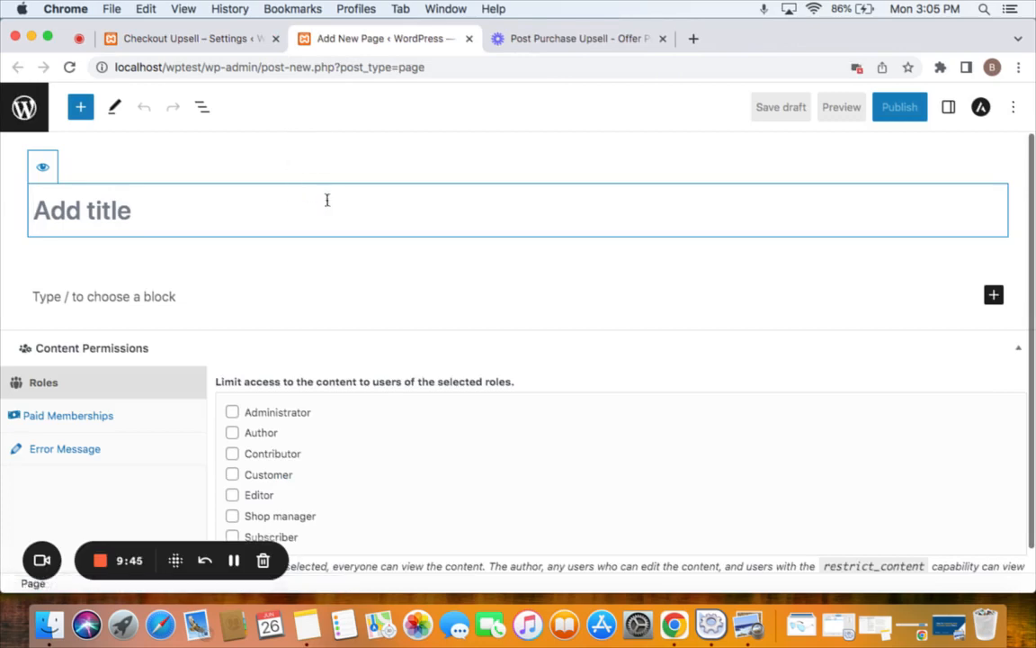
Step: Title the new page "BlackFriday Deal"
text(Bla)
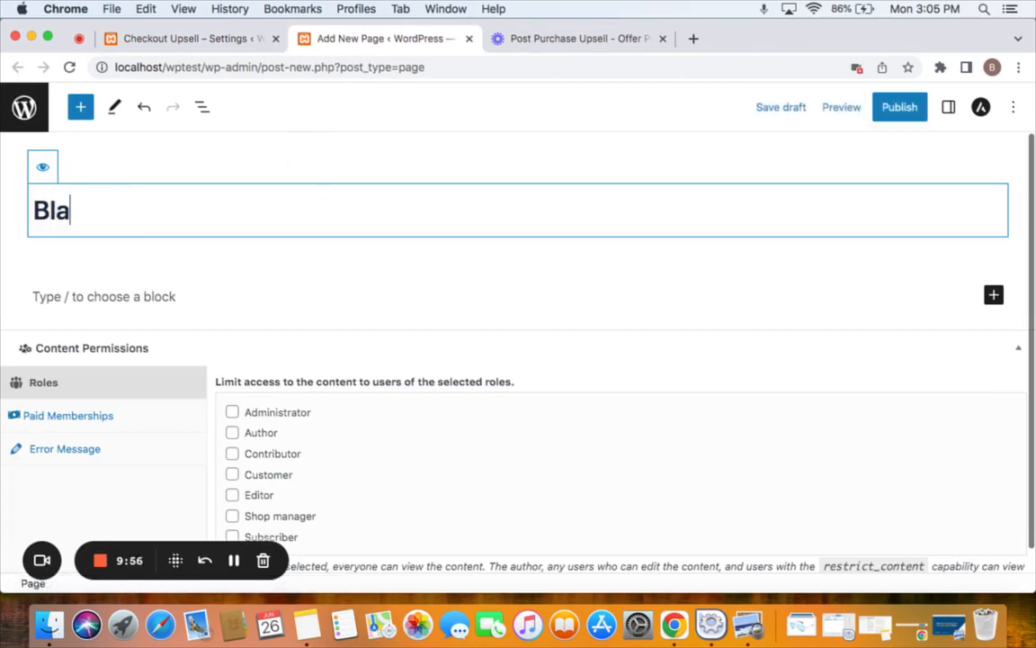
text(ckFriday)
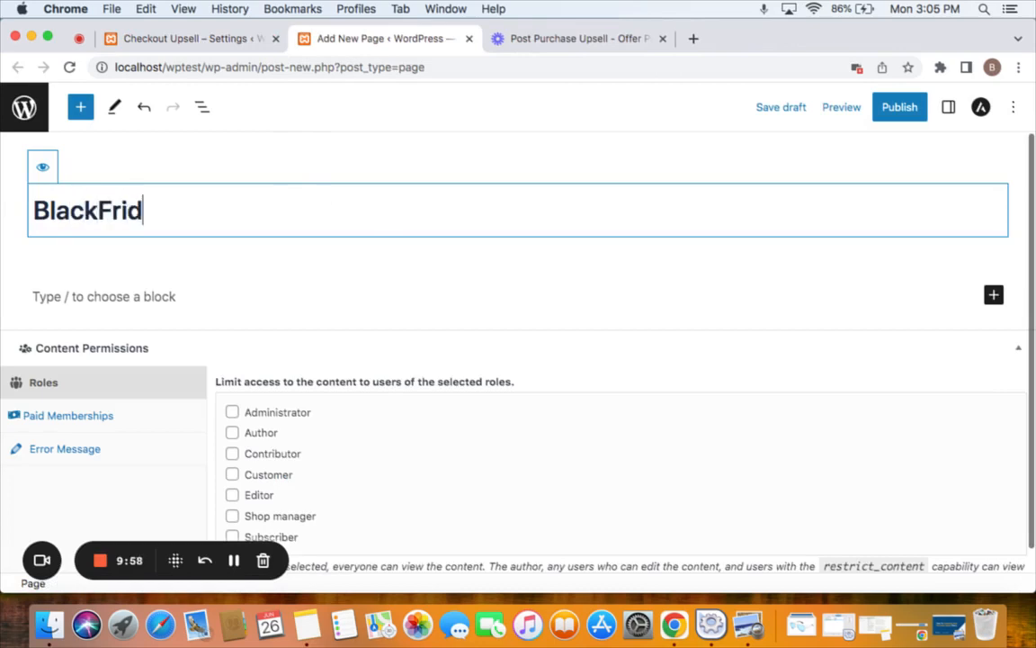
text( Deal)
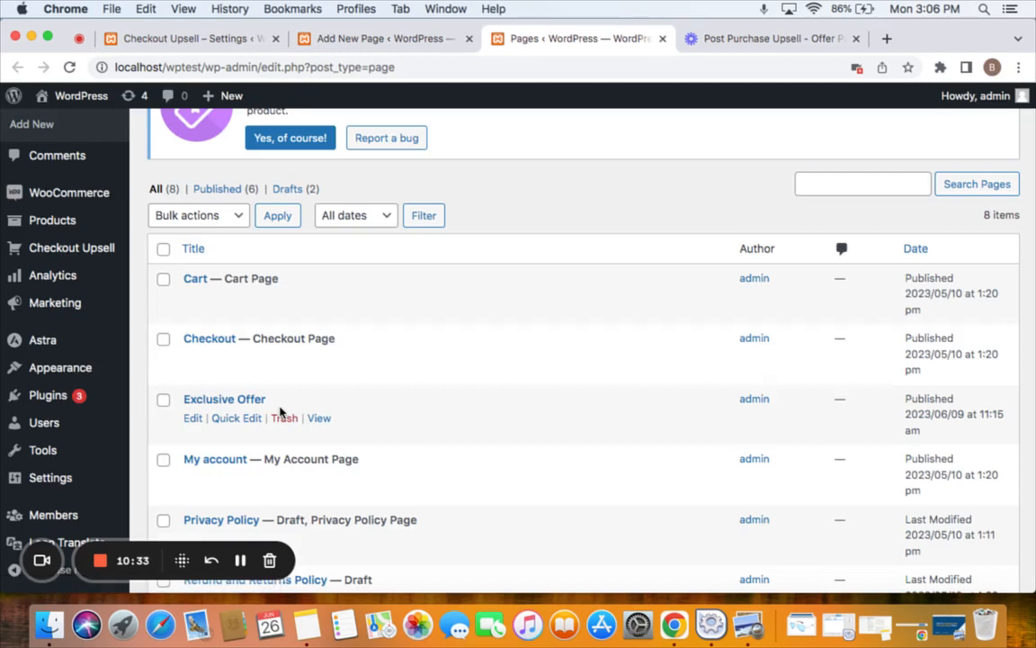
Step: Open the existing Exclusive Offer page for editing and copy all of its blocks
click(193, 418)
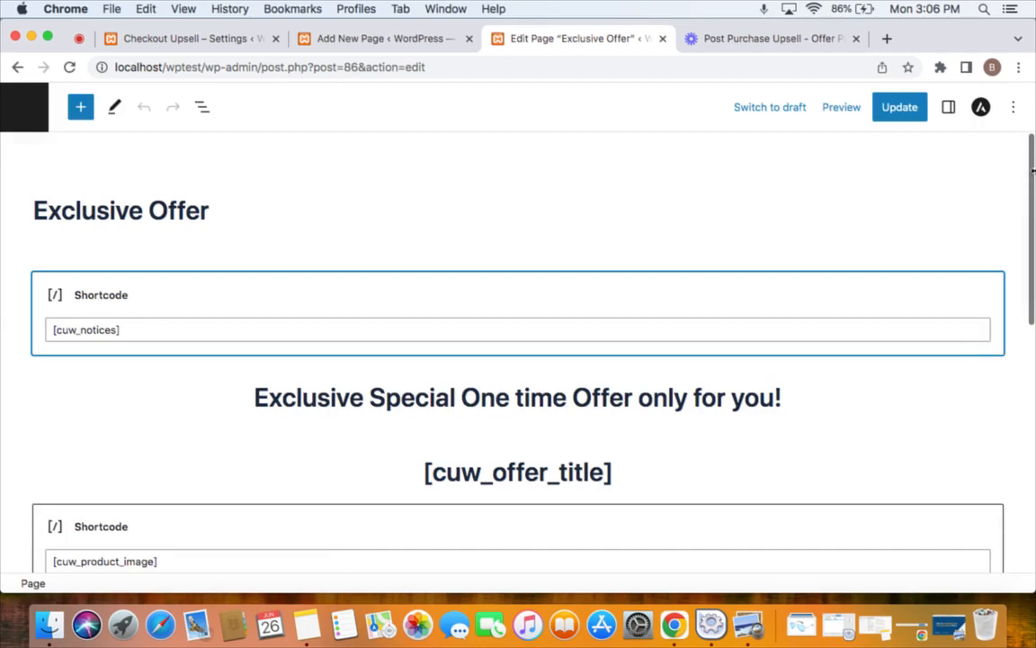
click(1014, 109)
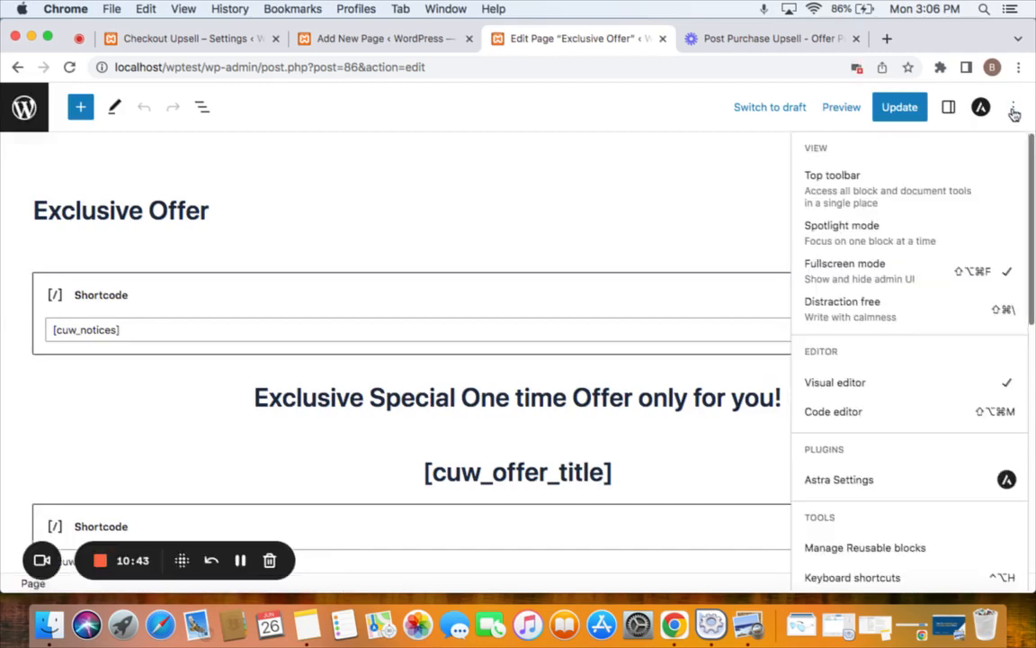
scroll(872, 472, down, 3)
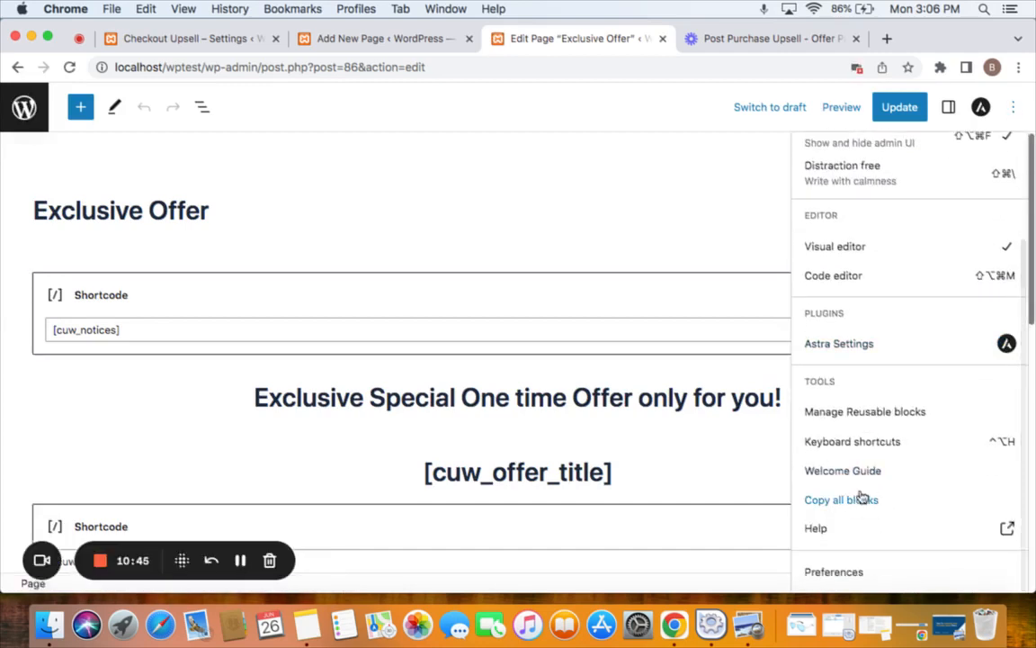
click(856, 505)
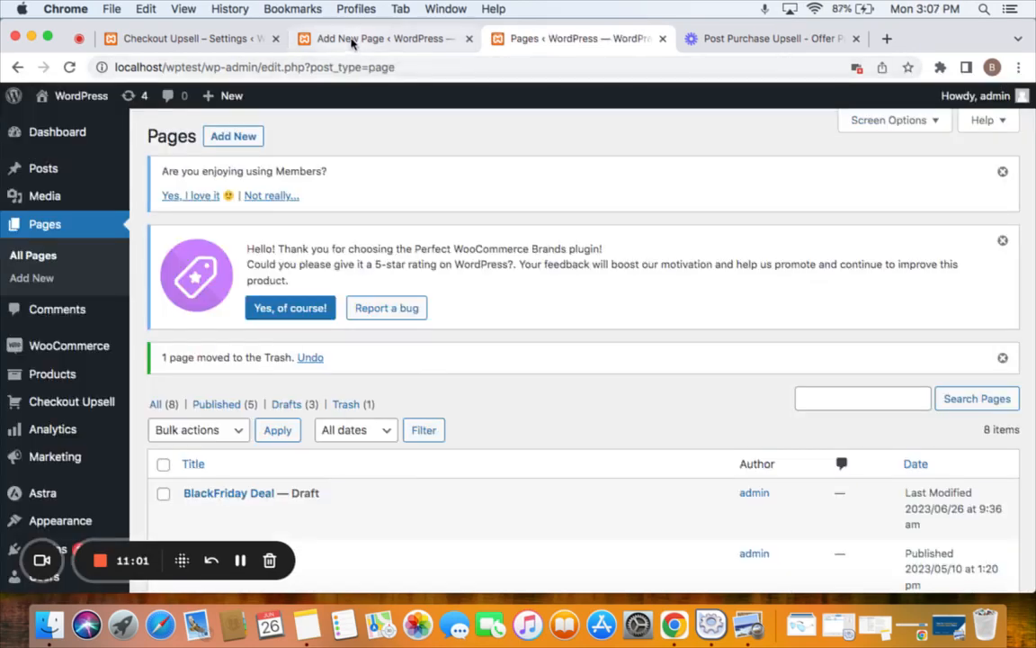
Step: Paste the copied blocks into the body of the BlackFriday Deal page and publish it immediately with public visibility
click(346, 39)
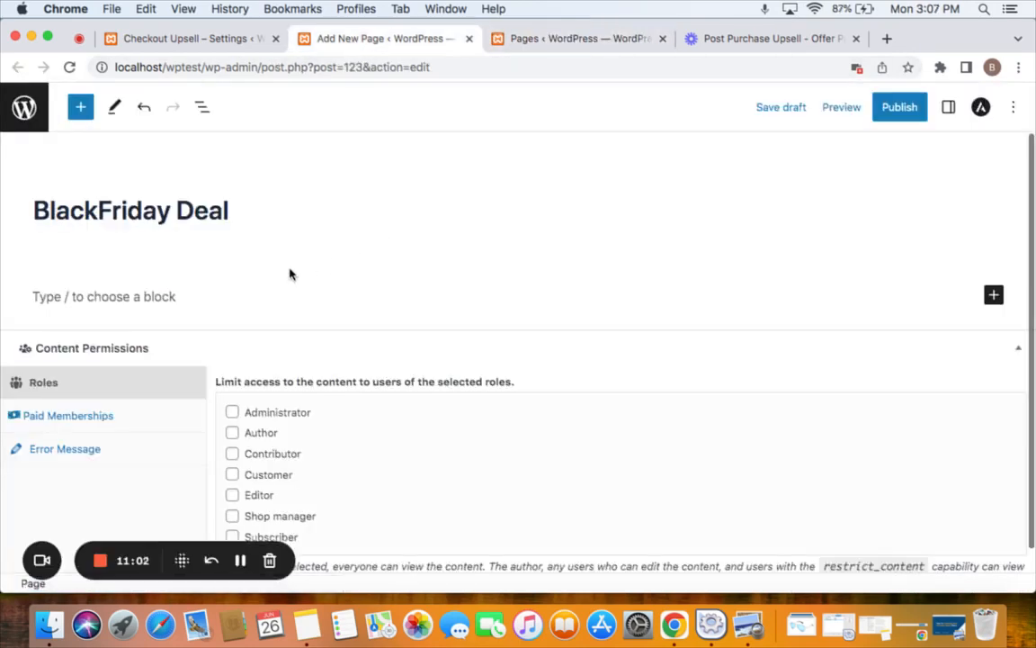
click(201, 294)
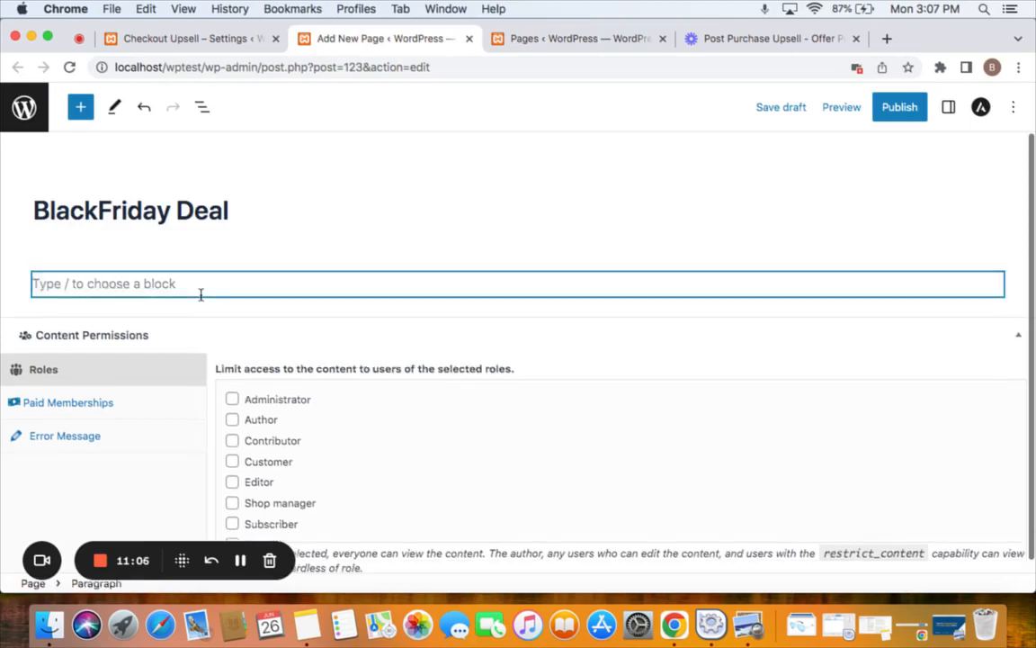
key(super+v)
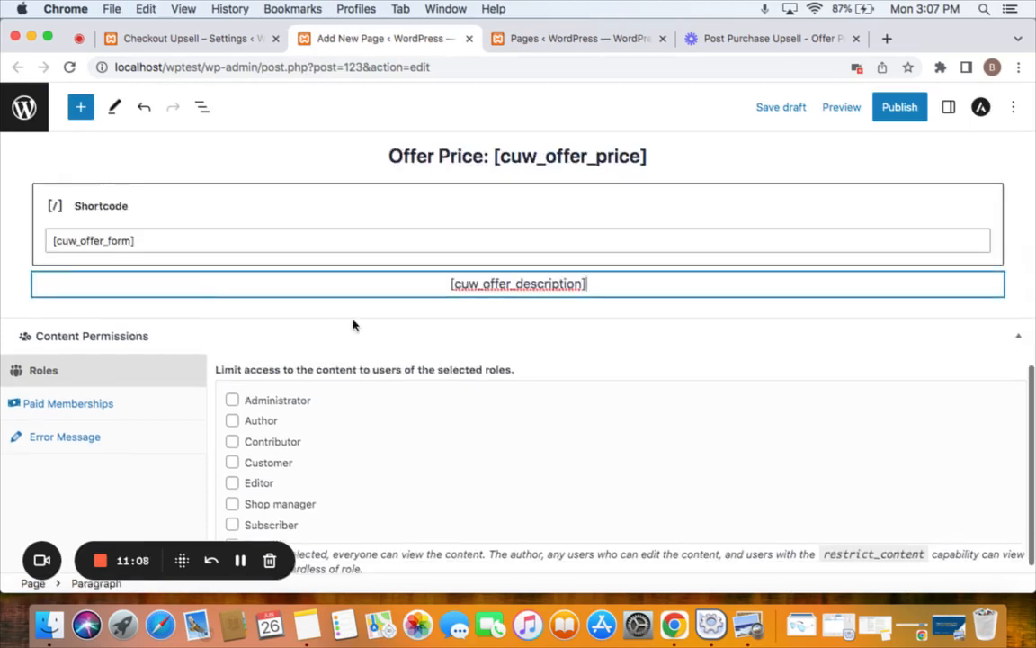
scroll(407, 337, up, 10)
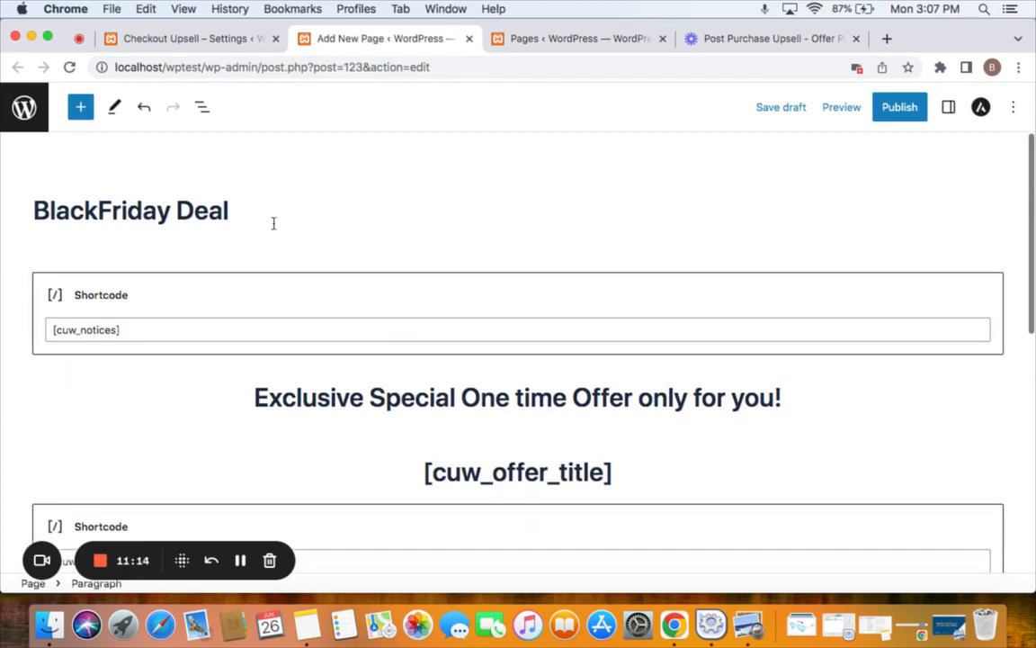
click(914, 108)
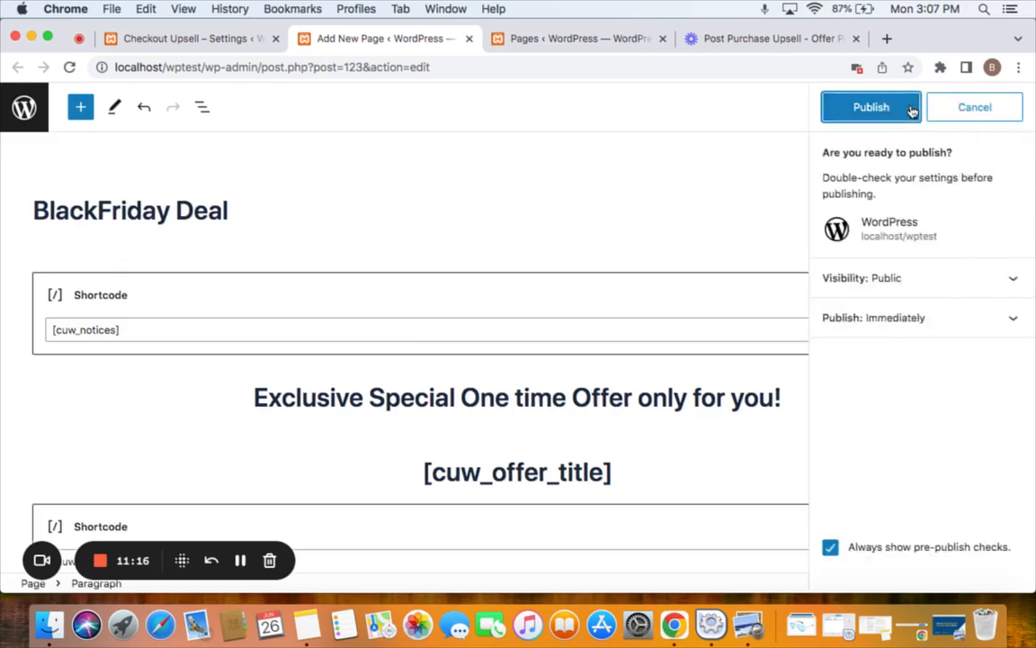
click(912, 109)
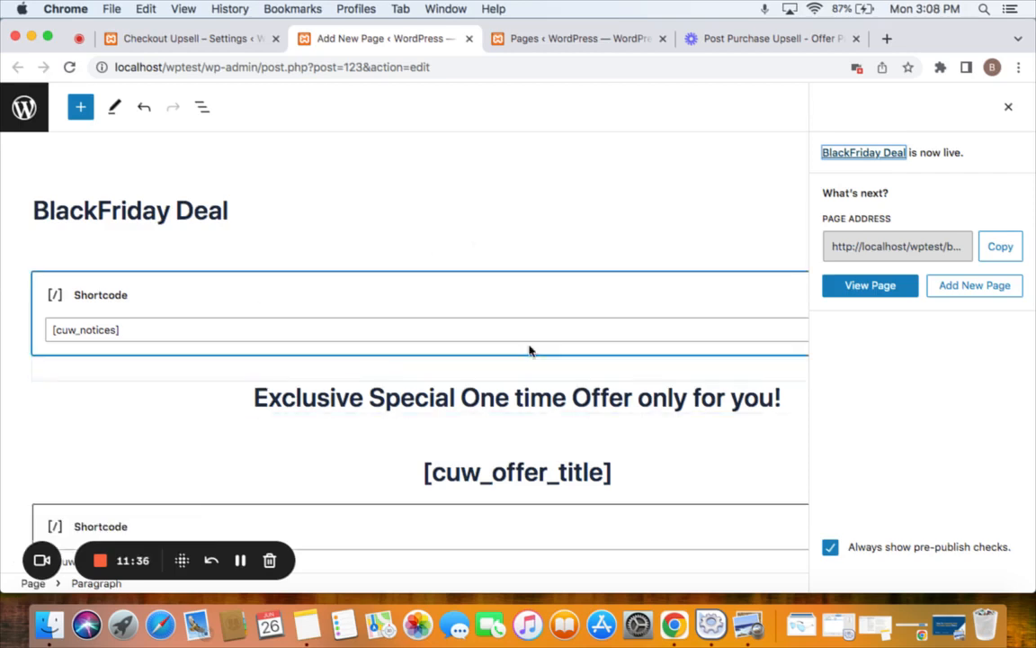
Step: Review the shortcode blocks on the BlackFriday Deal page and select the [cuw_offer_form] shortcode text
scroll(530, 349, down, 5)
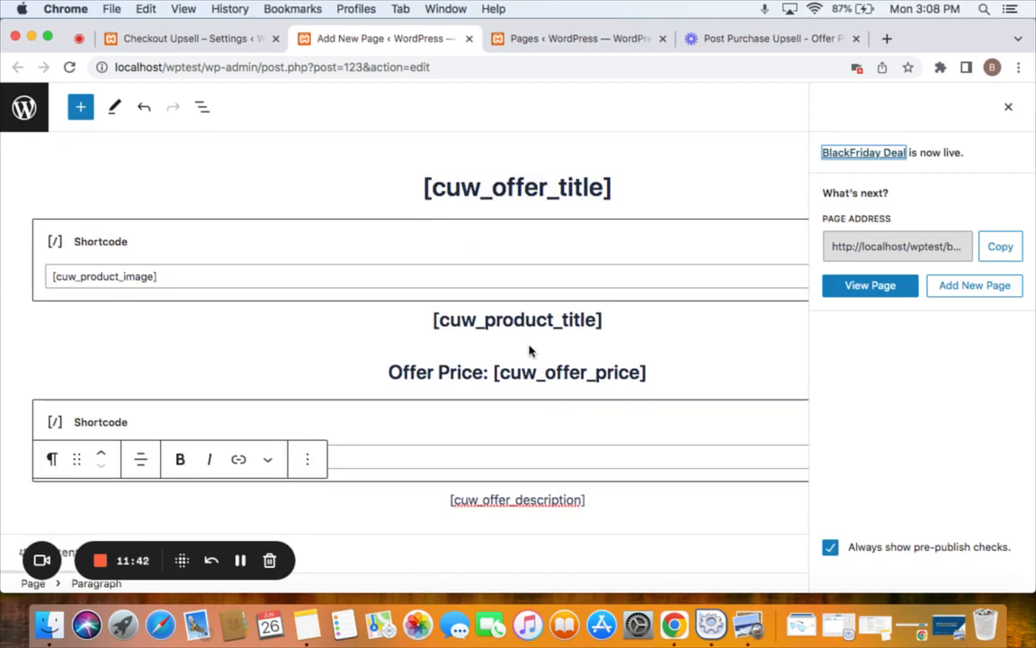
scroll(529, 350, up, 5)
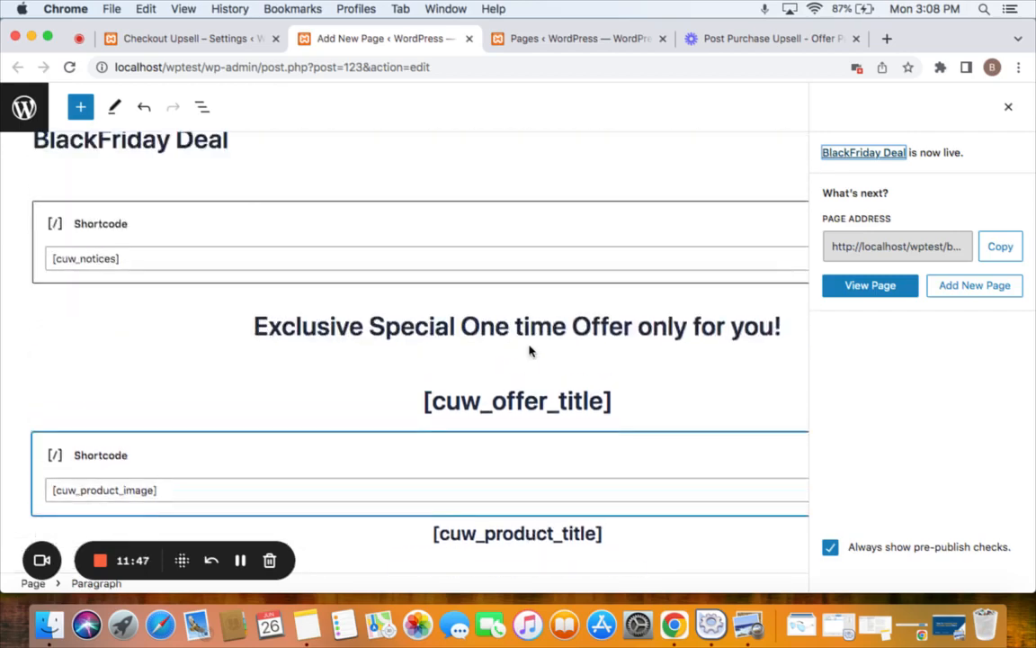
scroll(529, 351, down, 4)
scroll(529, 350, down, 3)
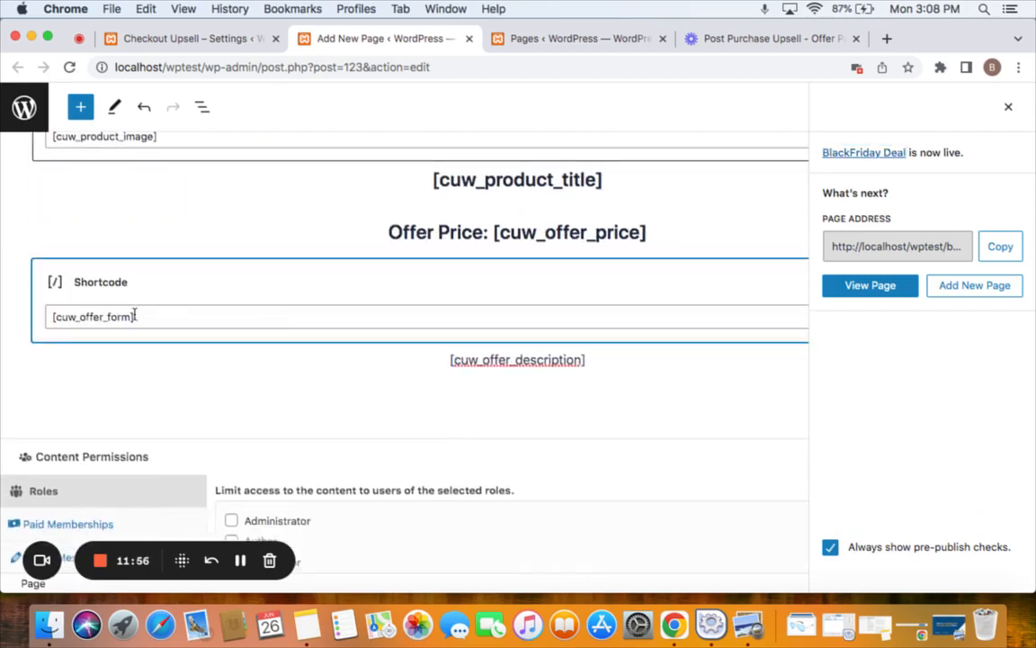
triple_click(143, 318)
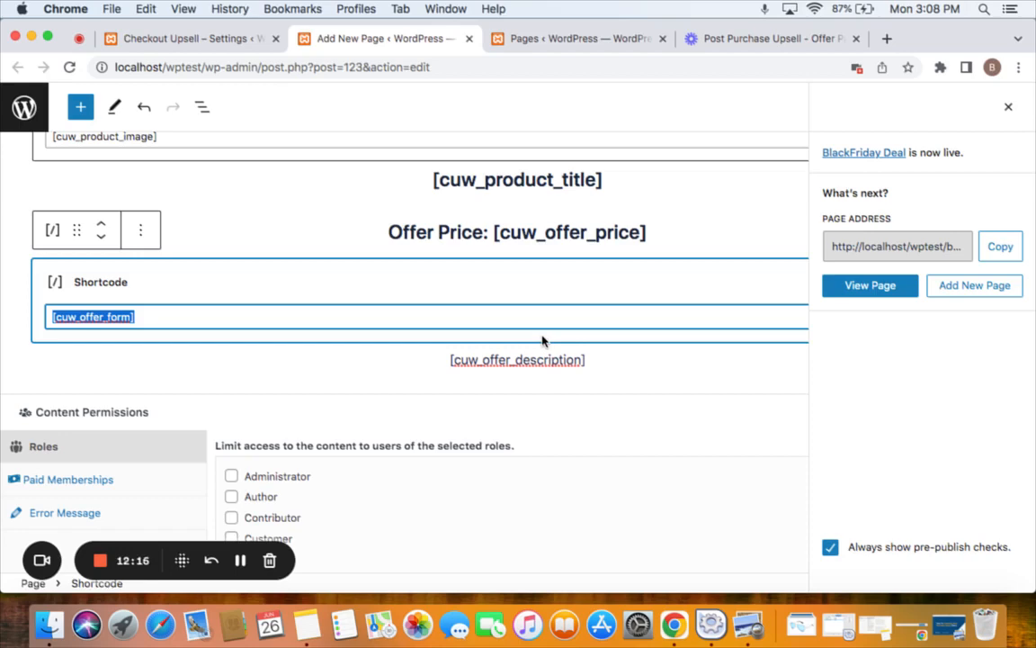
Step: Return to the Checkout Upsell campaigns and open the Sunglasses offer in the BlackFriday Deal campaign for editing
click(167, 40)
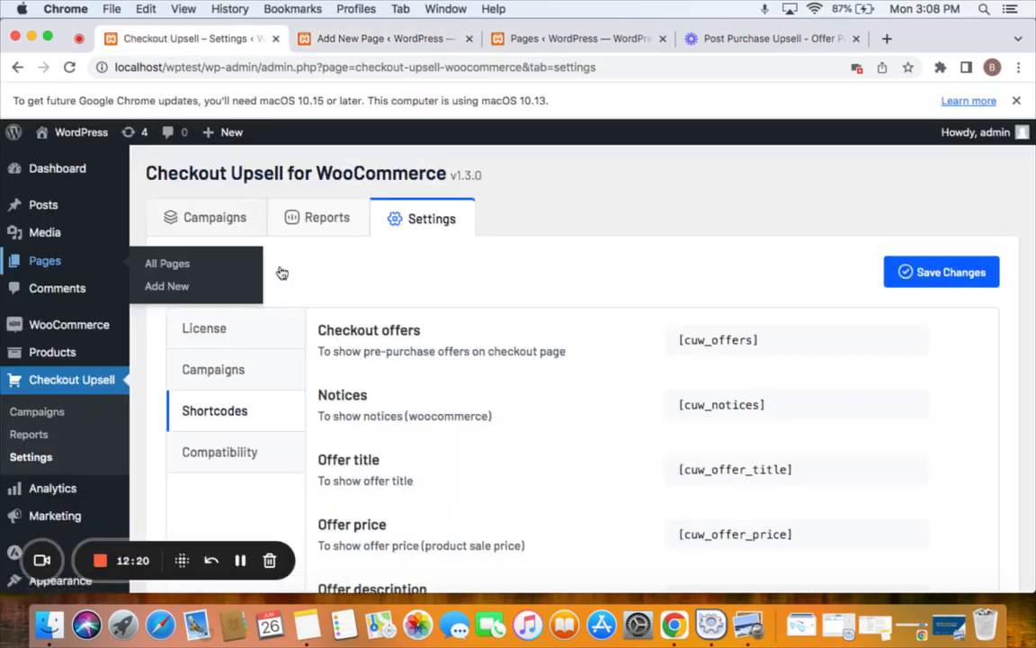
click(232, 233)
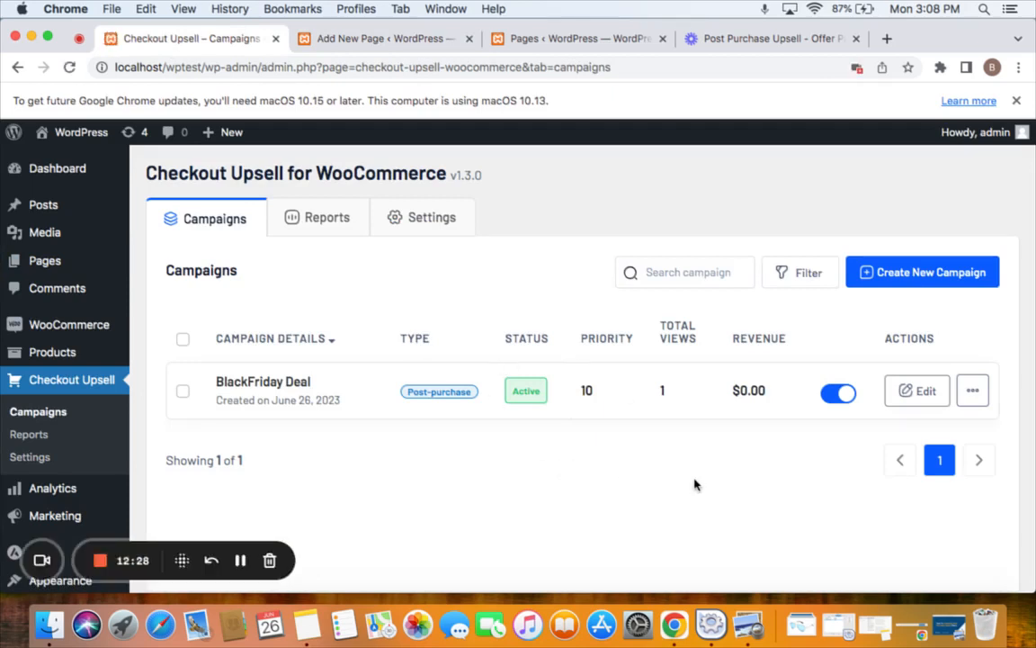
click(915, 402)
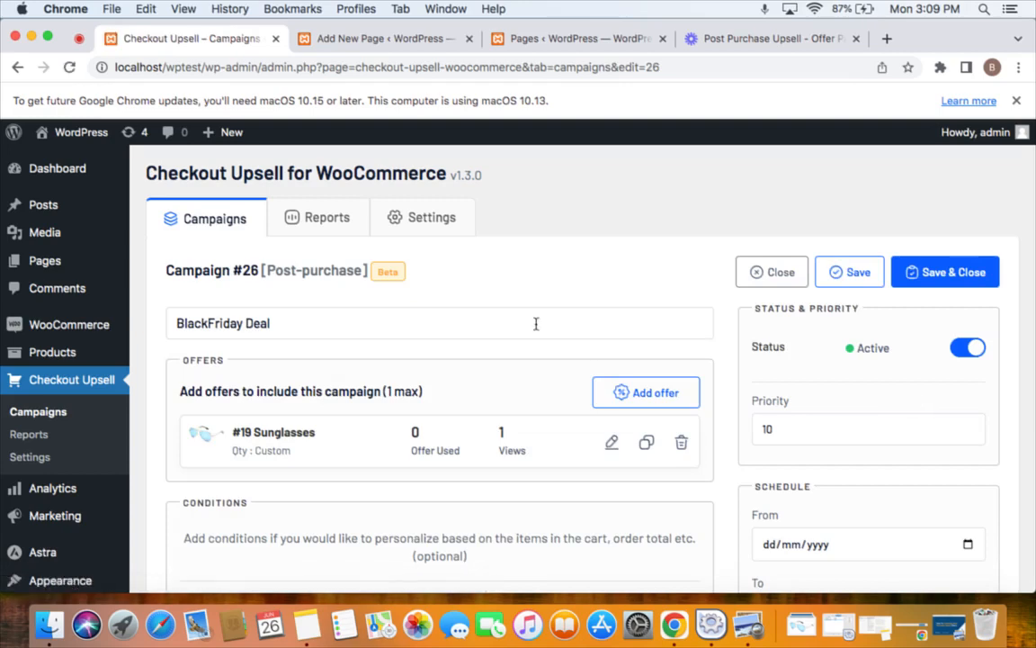
scroll(535, 323, down, 2)
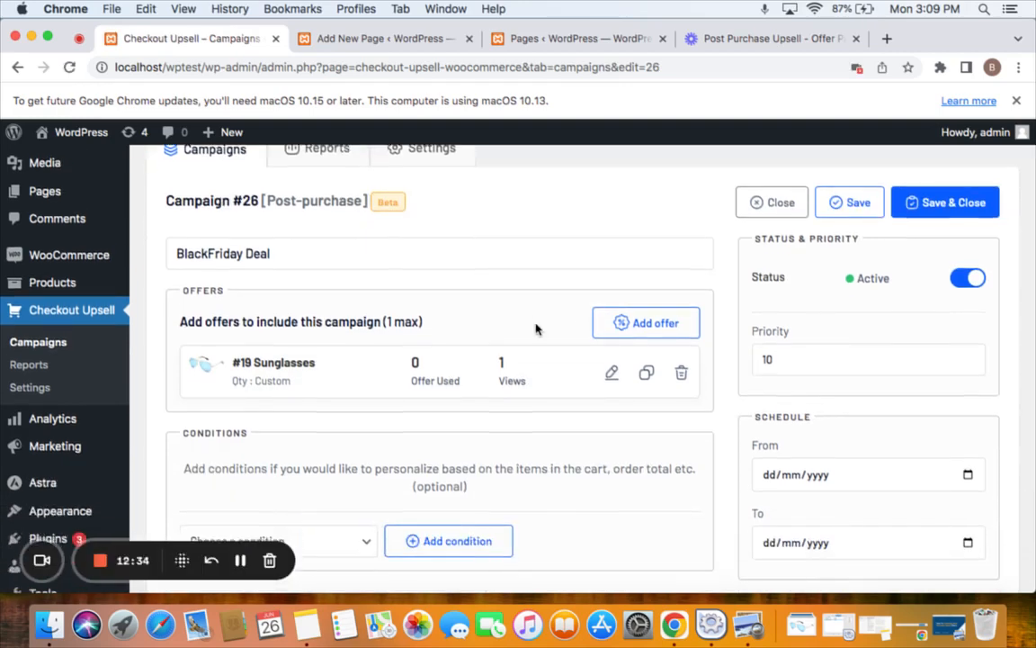
scroll(535, 329, up, 1)
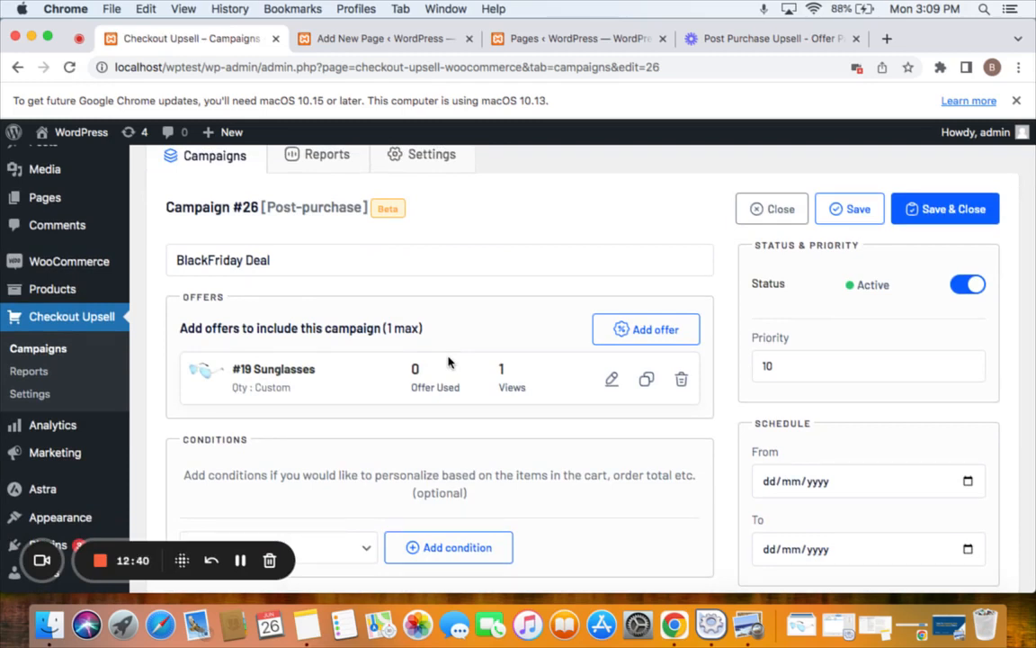
scroll(448, 362, up, 1)
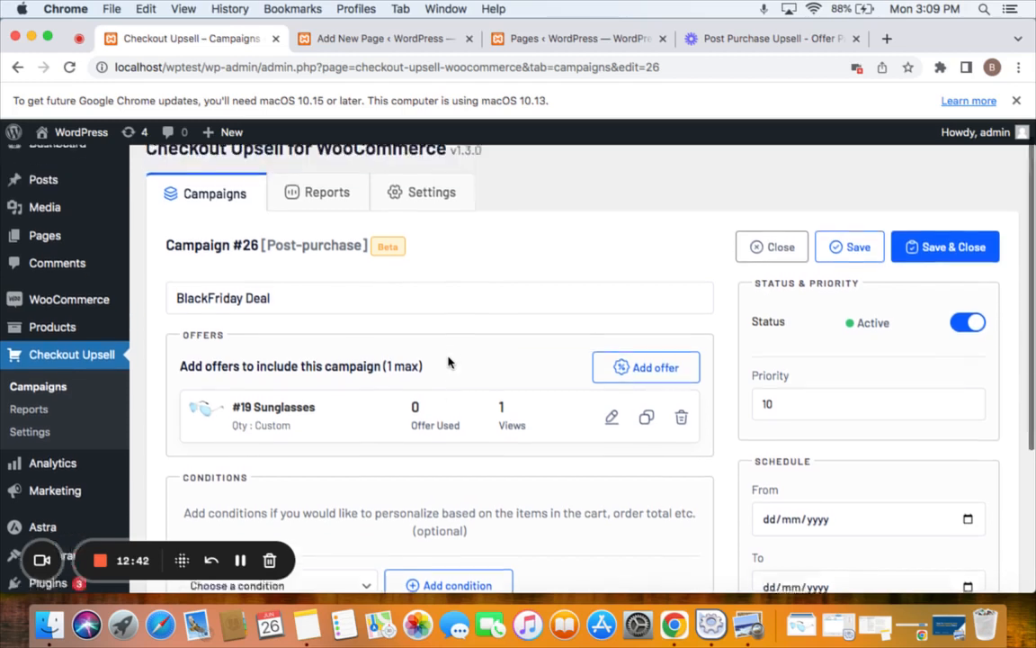
click(611, 427)
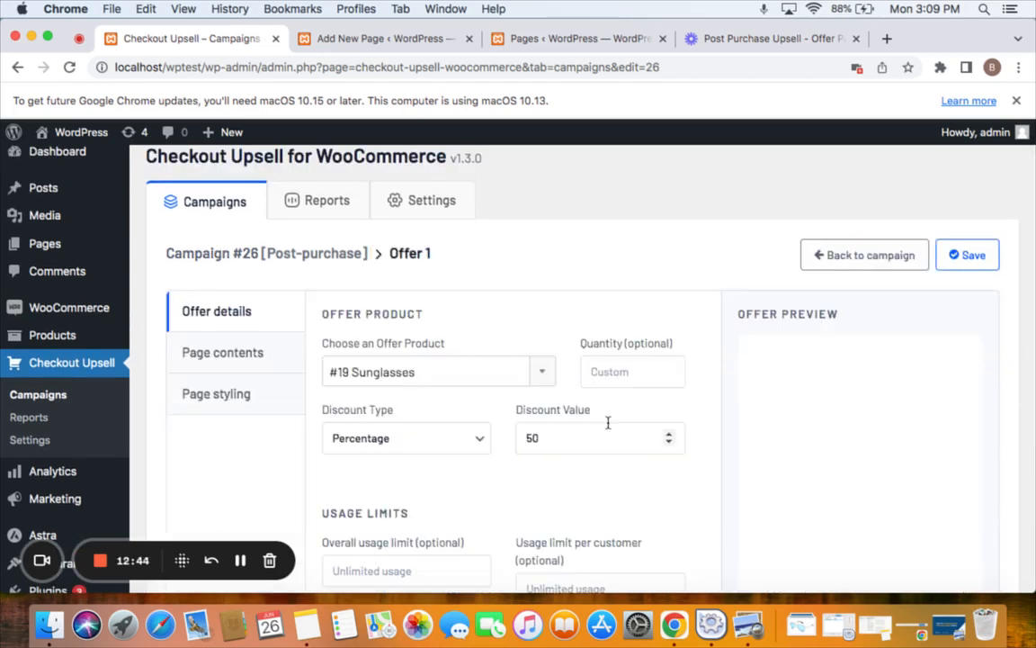
Step: Set the Sunglasses offer's page to #123 BlackFriday Deal in its page styling, check the preview, and save the offer
click(245, 394)
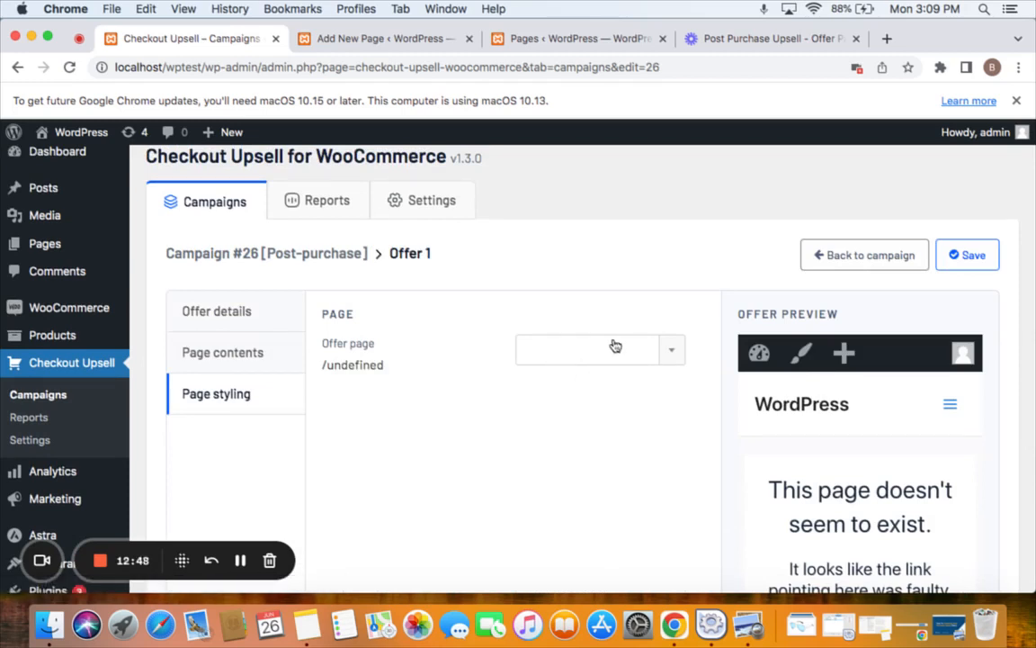
click(675, 354)
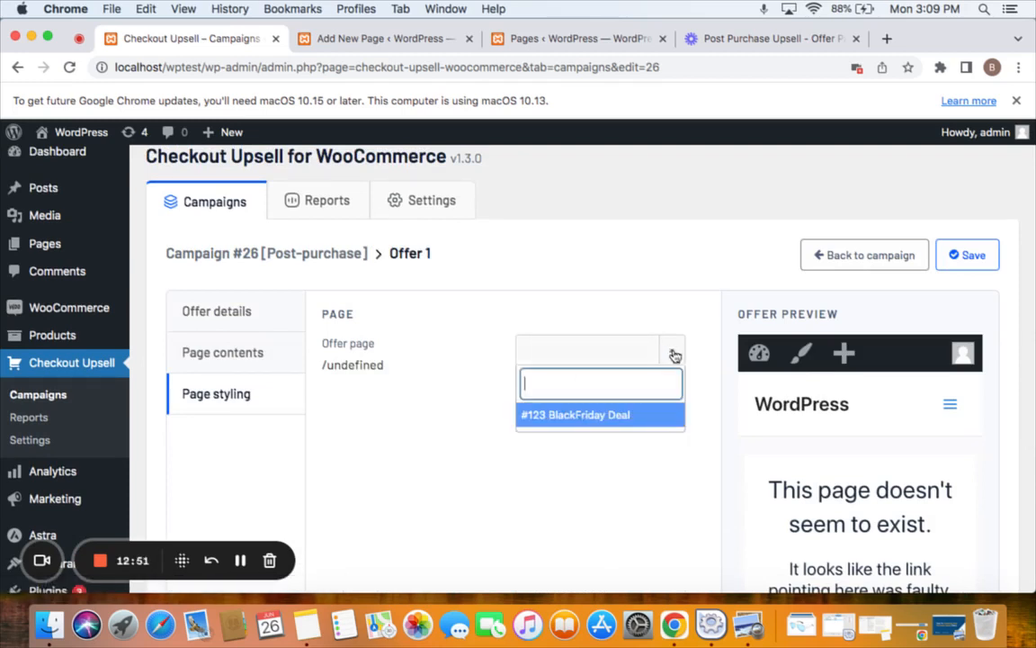
click(598, 415)
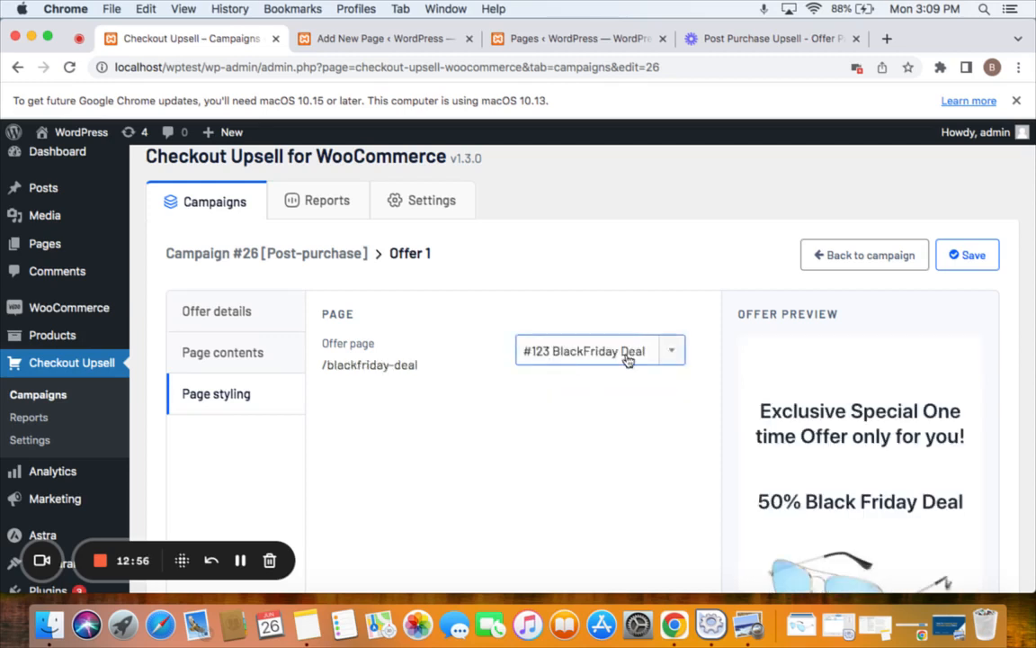
scroll(775, 433, down, 4)
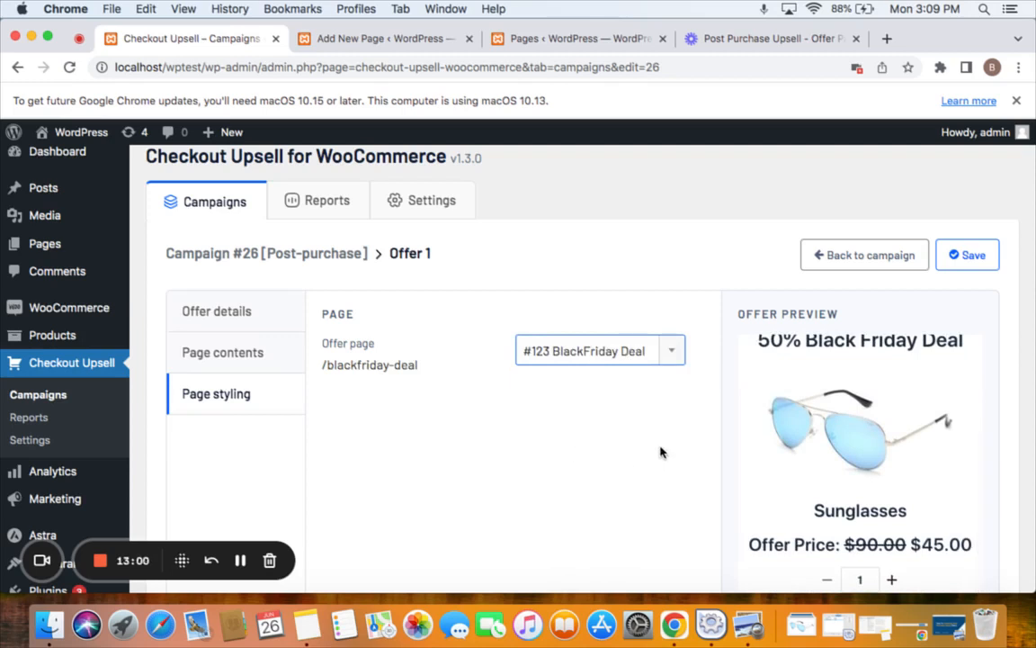
click(950, 258)
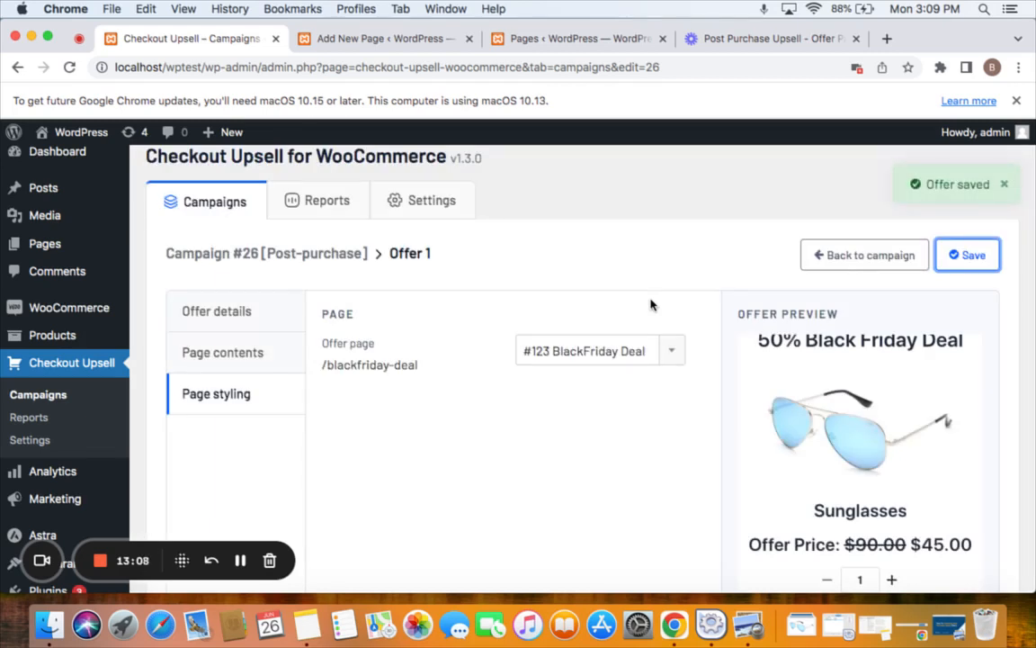
Step: Open the WordPress storefront in a new browser tab and switch to it
right_click(90, 133)
click(112, 137)
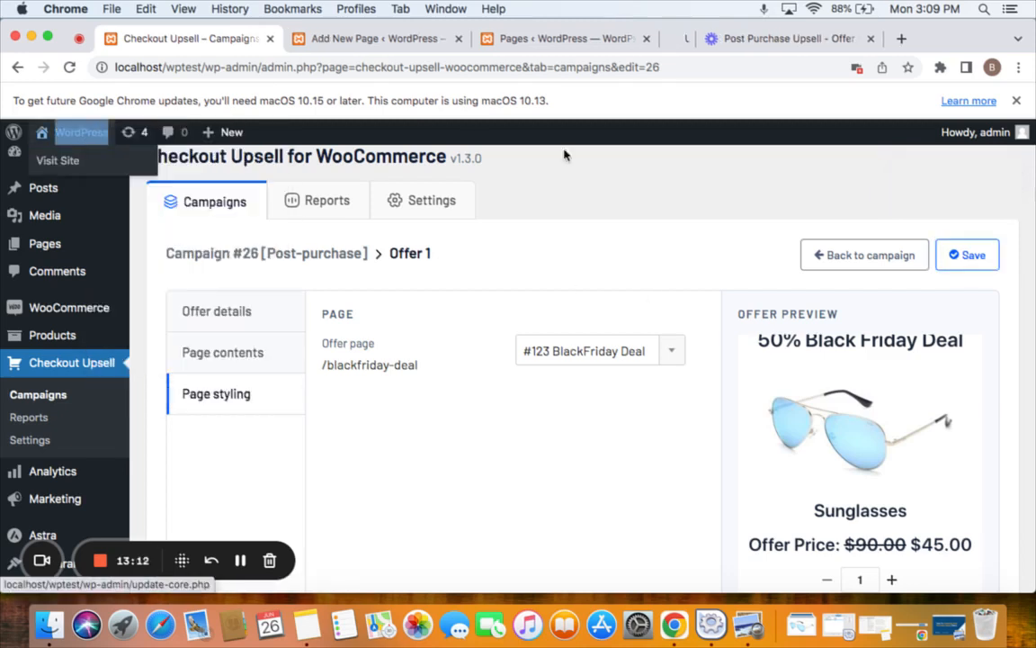
click(671, 39)
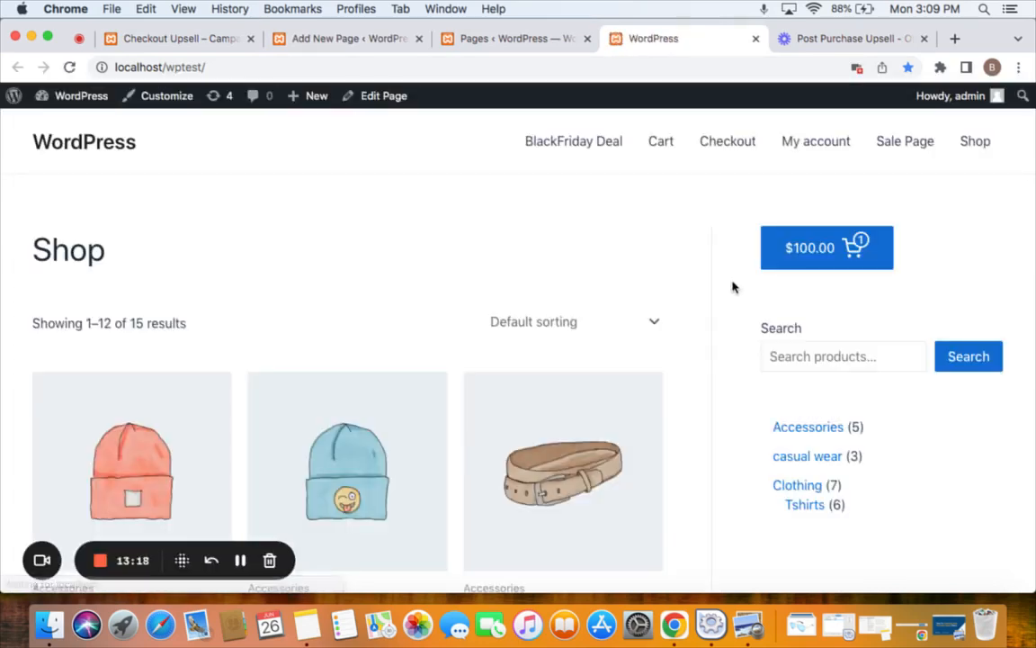
Step: Proceed to checkout with the Polo already in the cart and place the order using the prefilled details
click(829, 244)
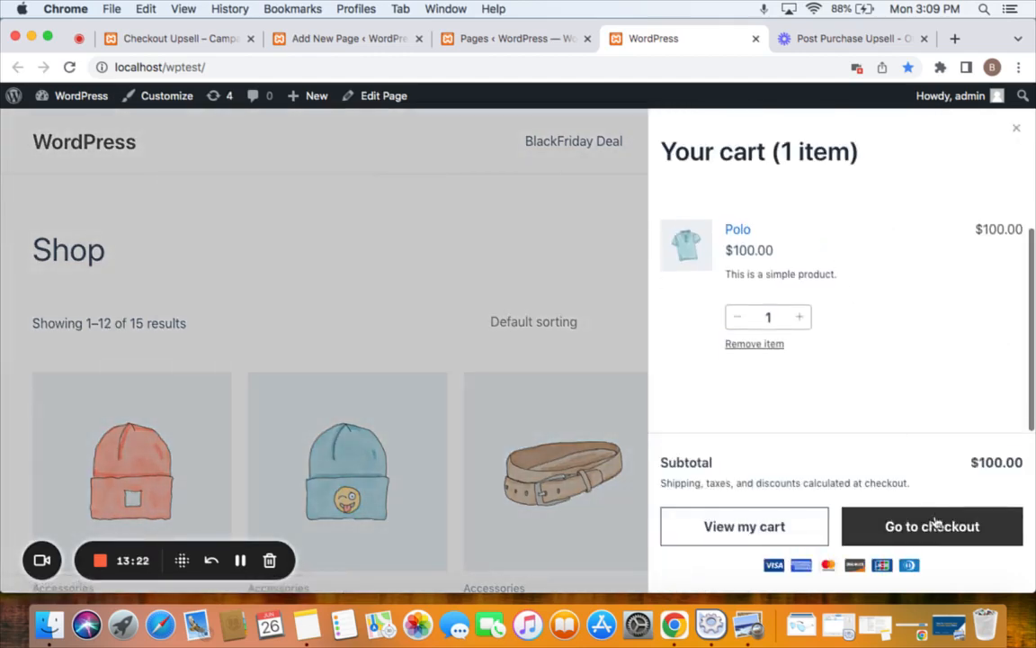
click(932, 527)
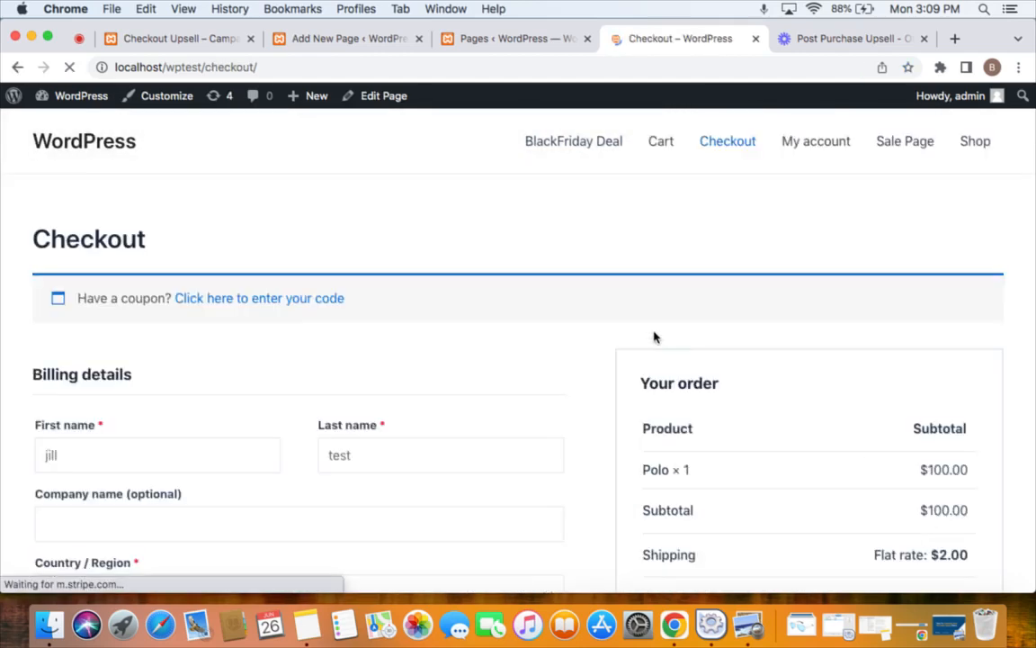
scroll(654, 335, down, 10)
scroll(654, 332, down, 5)
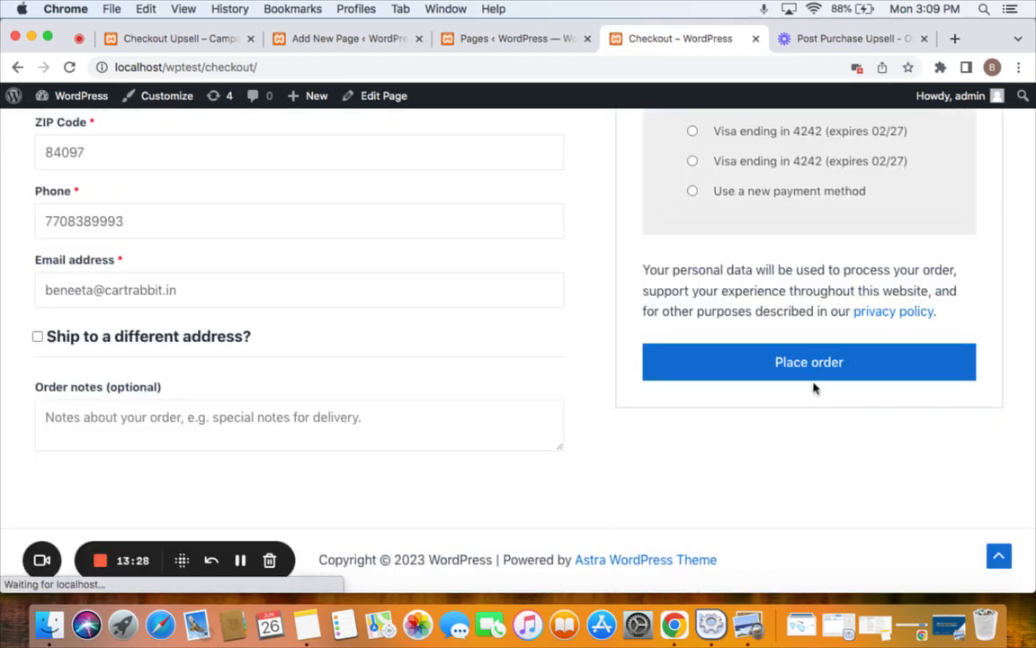
click(810, 369)
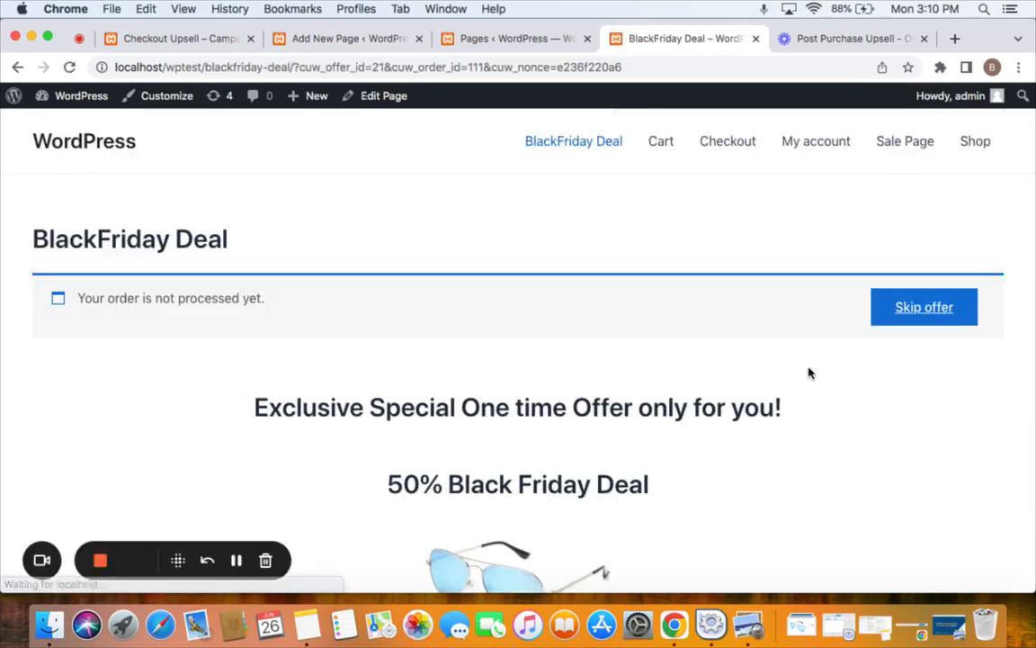
Step: Examine the BlackFriday Deal offer page shown after the purchase, including its headings, product image, offer price, quantity and accept or decline options
scroll(809, 373, down, 3)
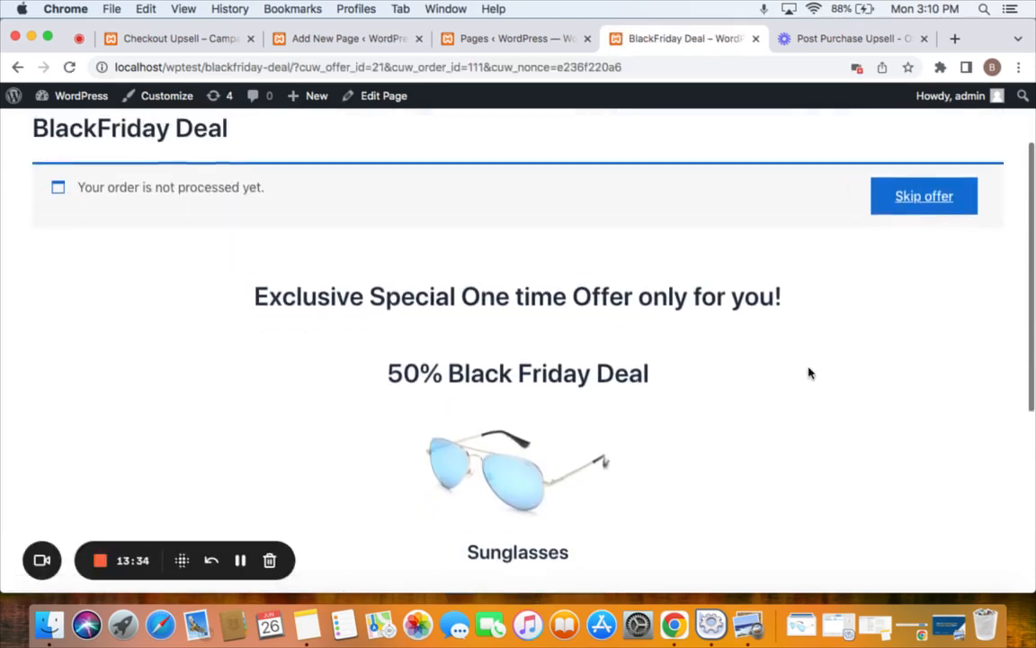
scroll(808, 372, up, 3)
scroll(809, 373, down, 5)
scroll(808, 373, down, 5)
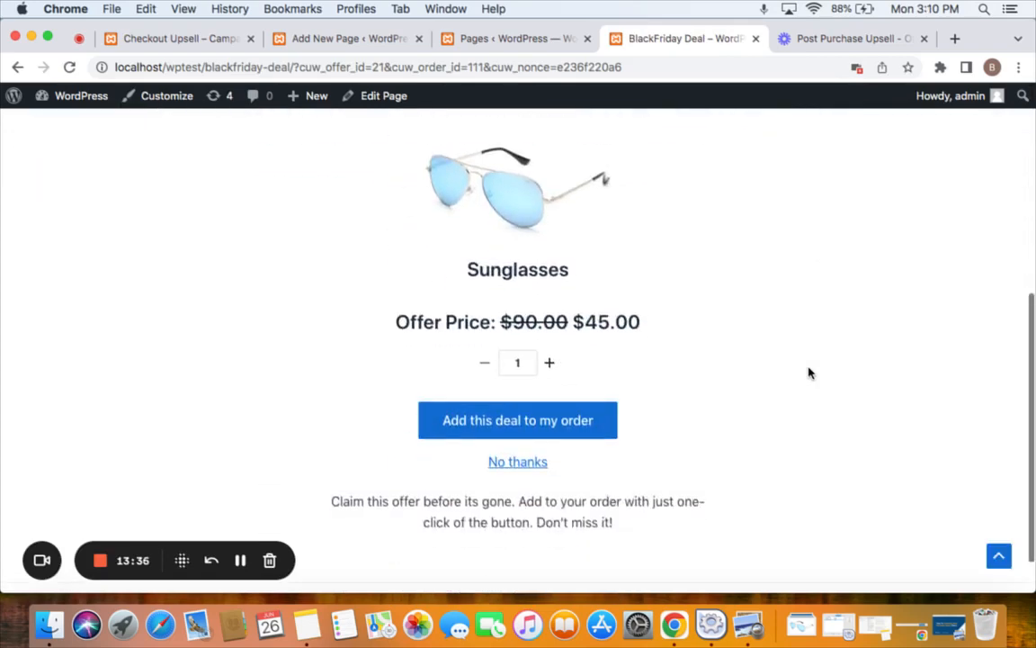
scroll(807, 369, up, 5)
scroll(689, 381, up, 3)
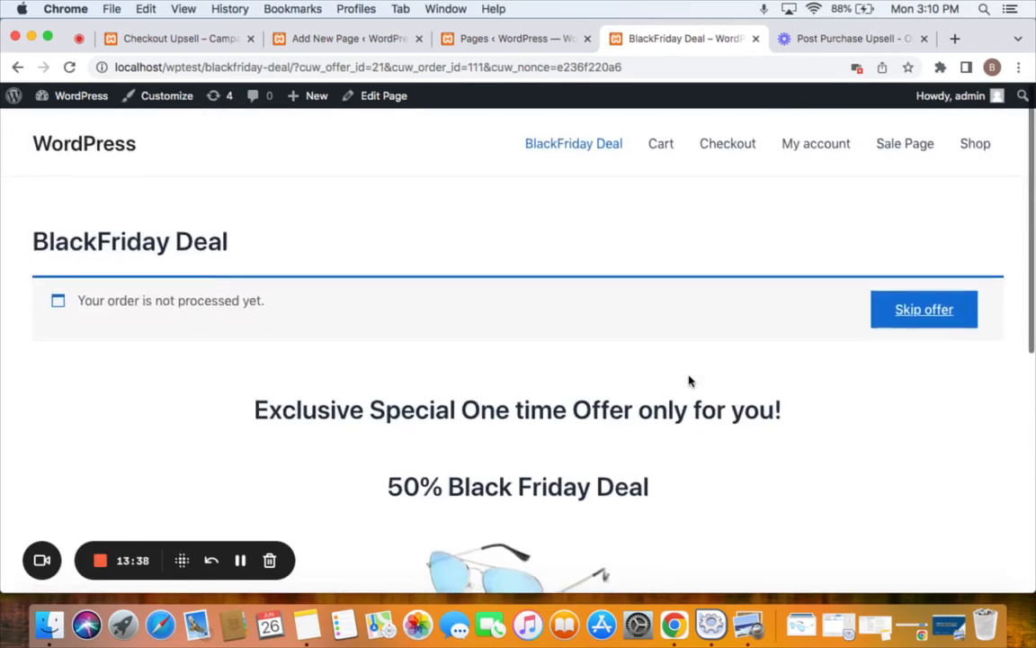
scroll(689, 381, down, 3)
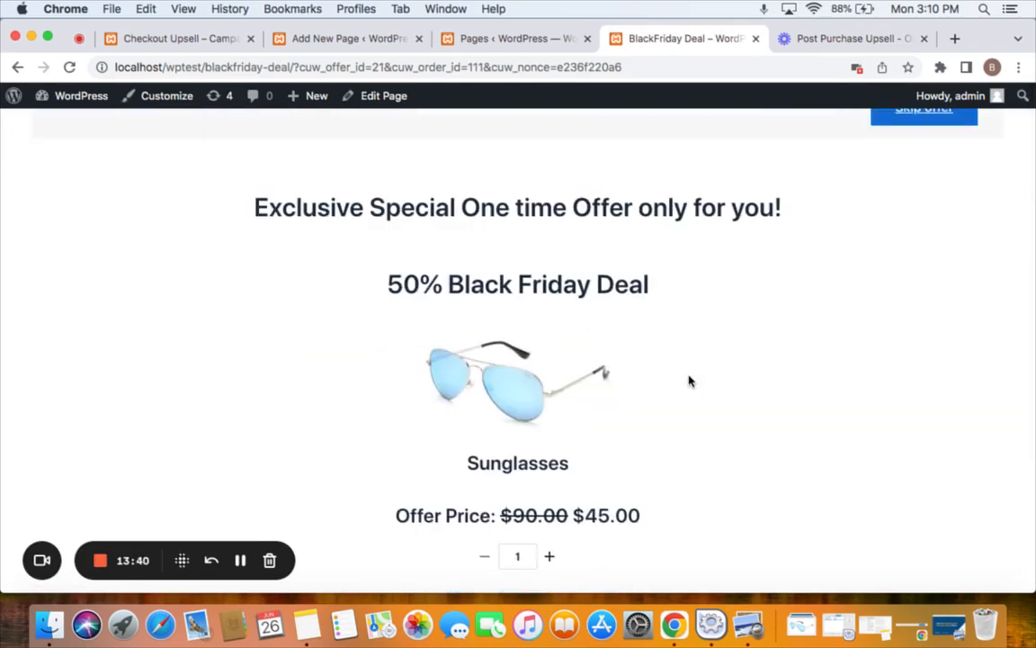
scroll(690, 381, up, 3)
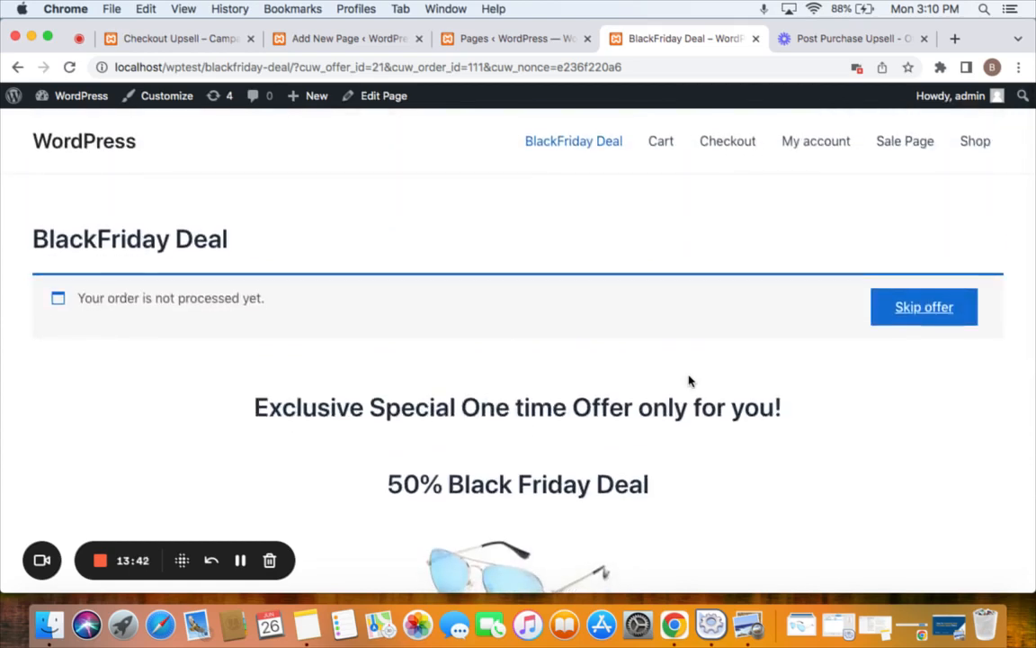